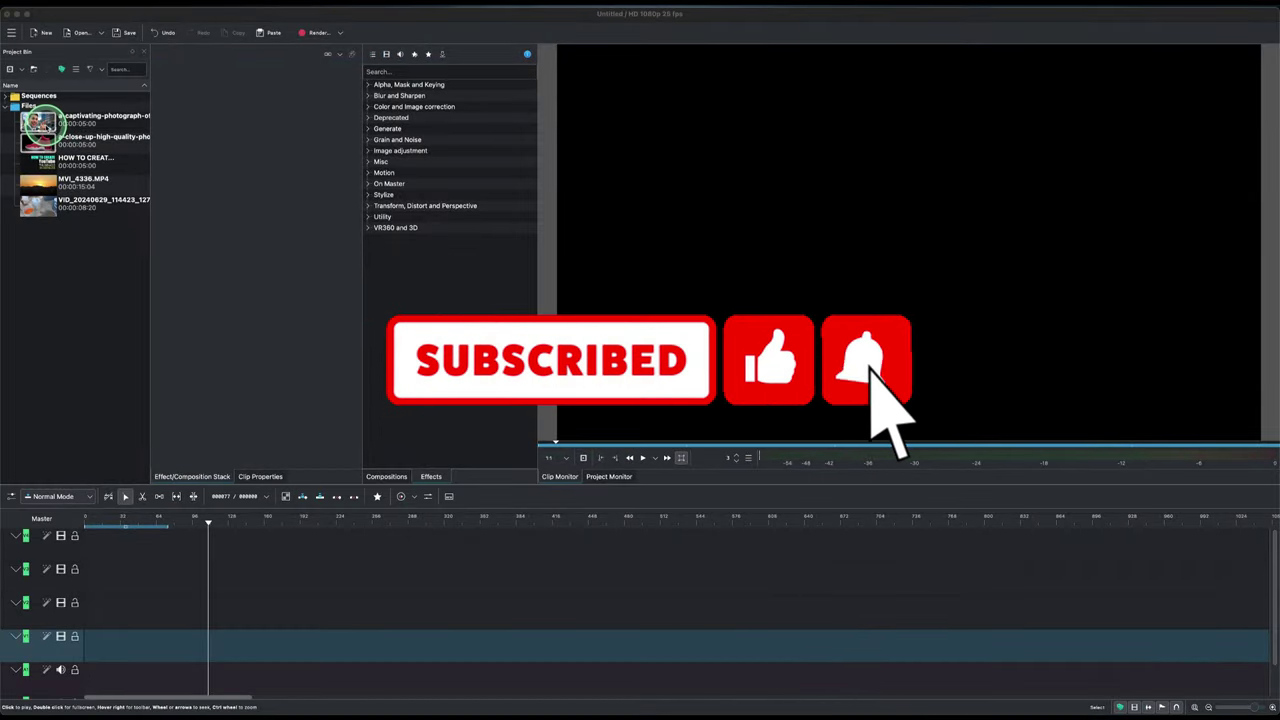
- Preview the bin clips and place the sunset video MVI_4336.MP4 on the lower video track
click(40, 121)
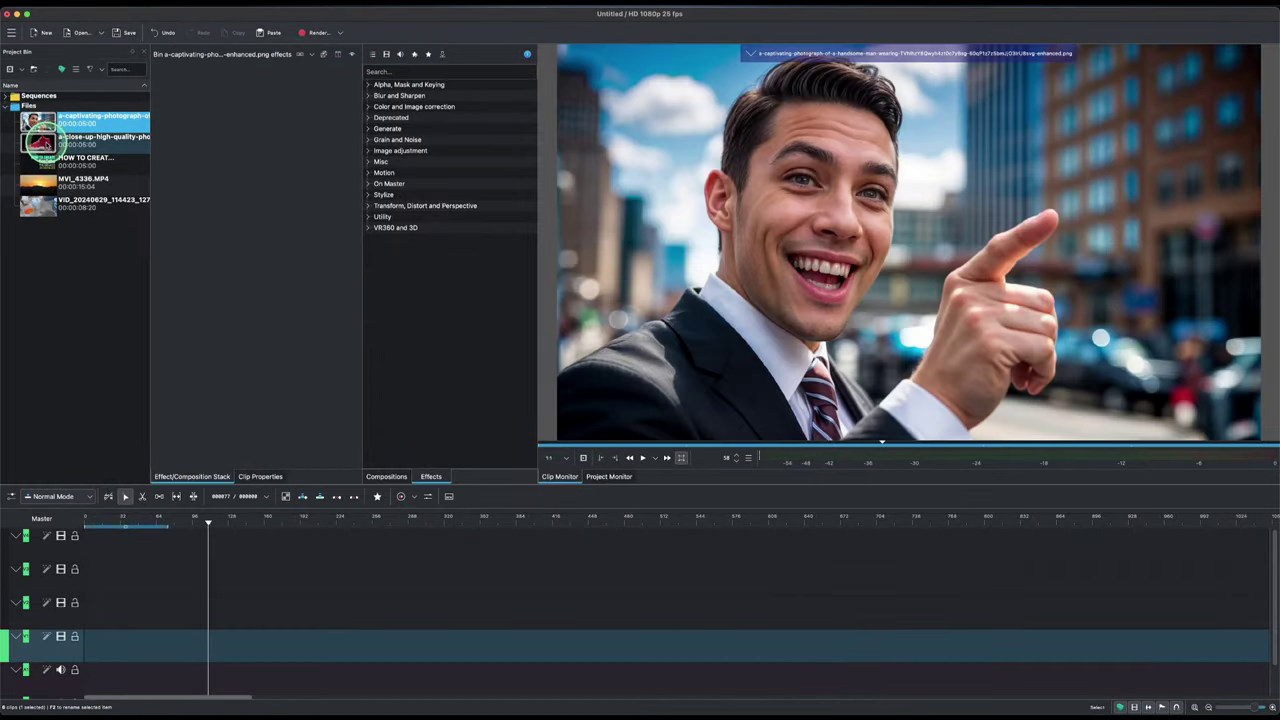
click(40, 141)
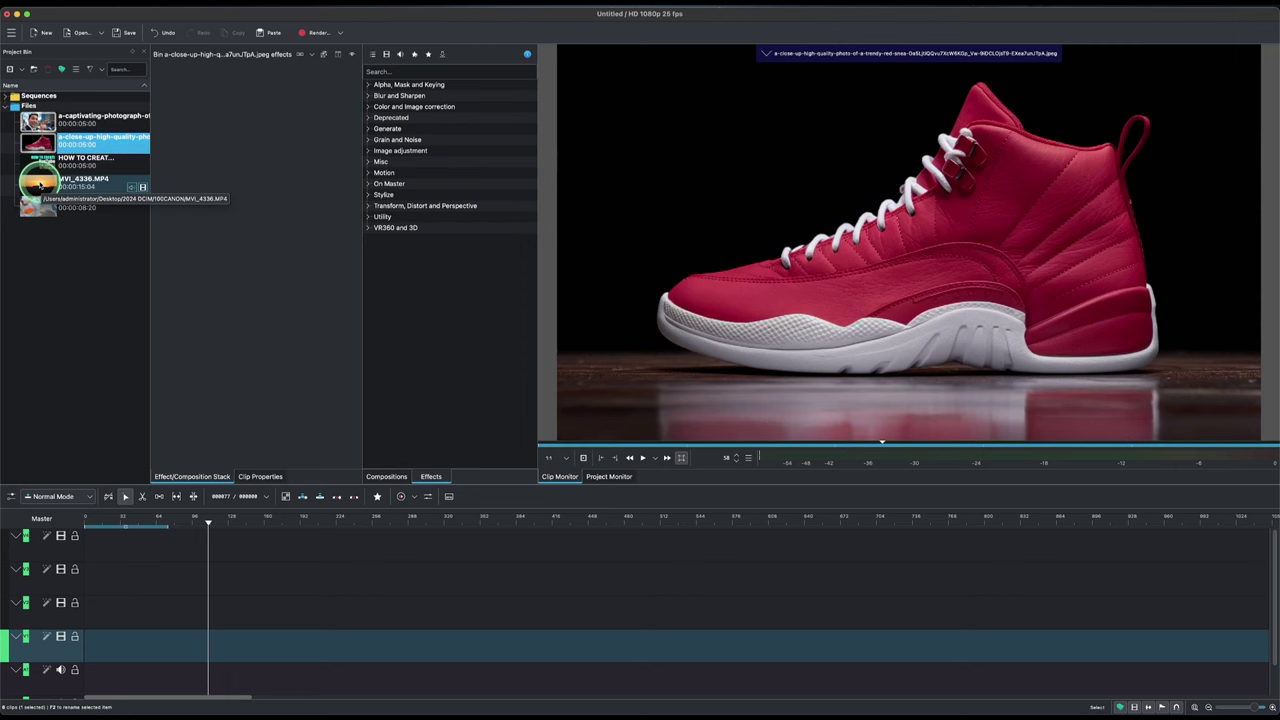
click(40, 184)
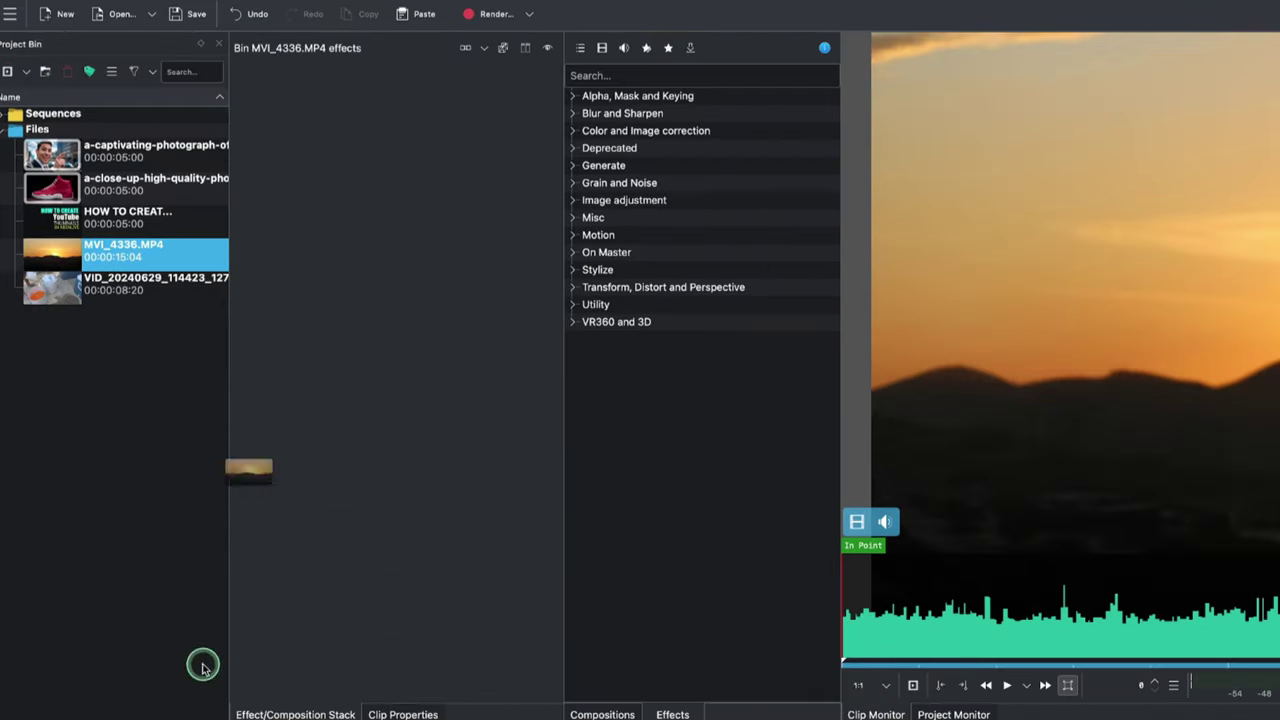
mouse_move(143, 187)
mouse_down()
mouse_move(121, 645)
mouse_move(107, 650)
mouse_up()
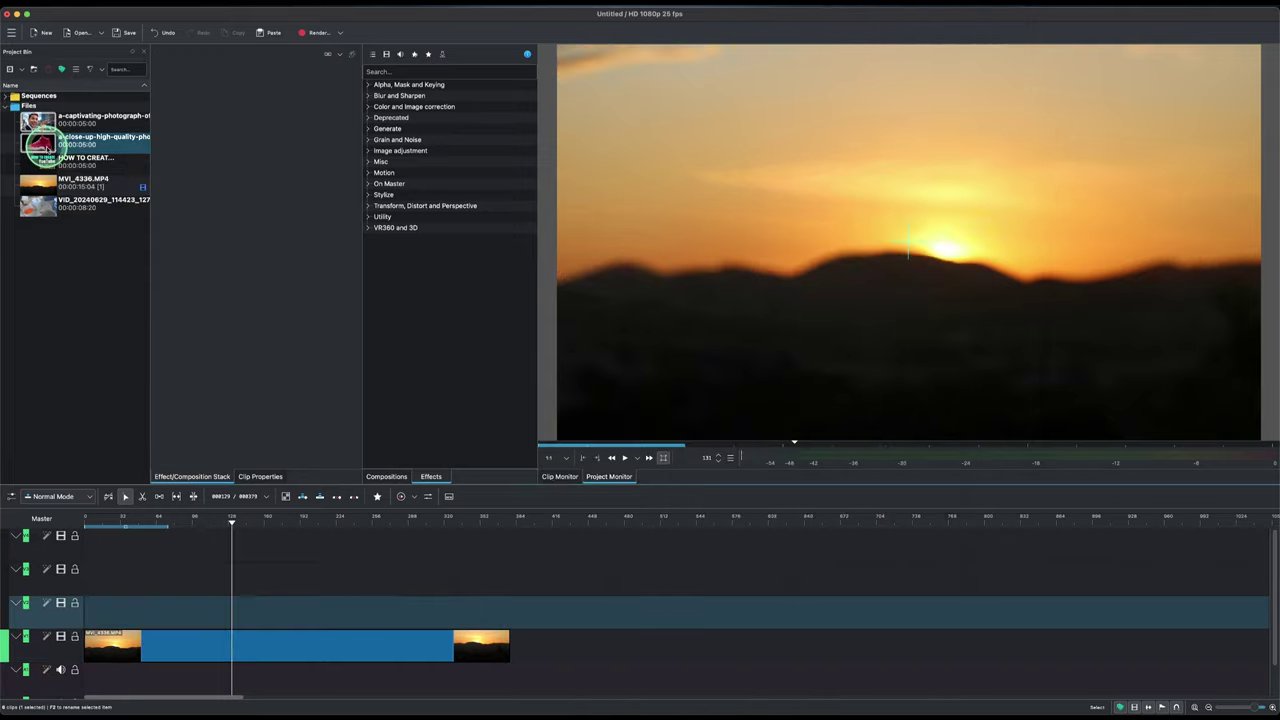
- Place the red sneaker image on the track above the sunset video and select it
click(40, 145)
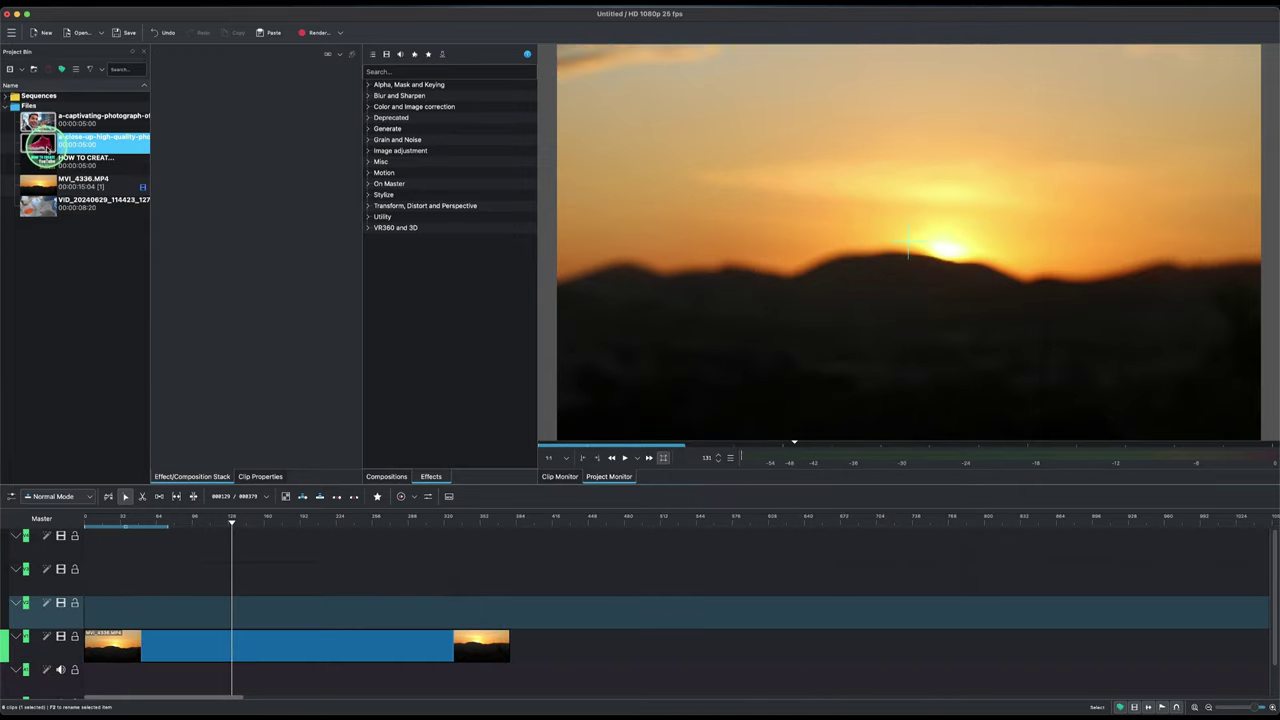
drag(70, 145, 190, 615)
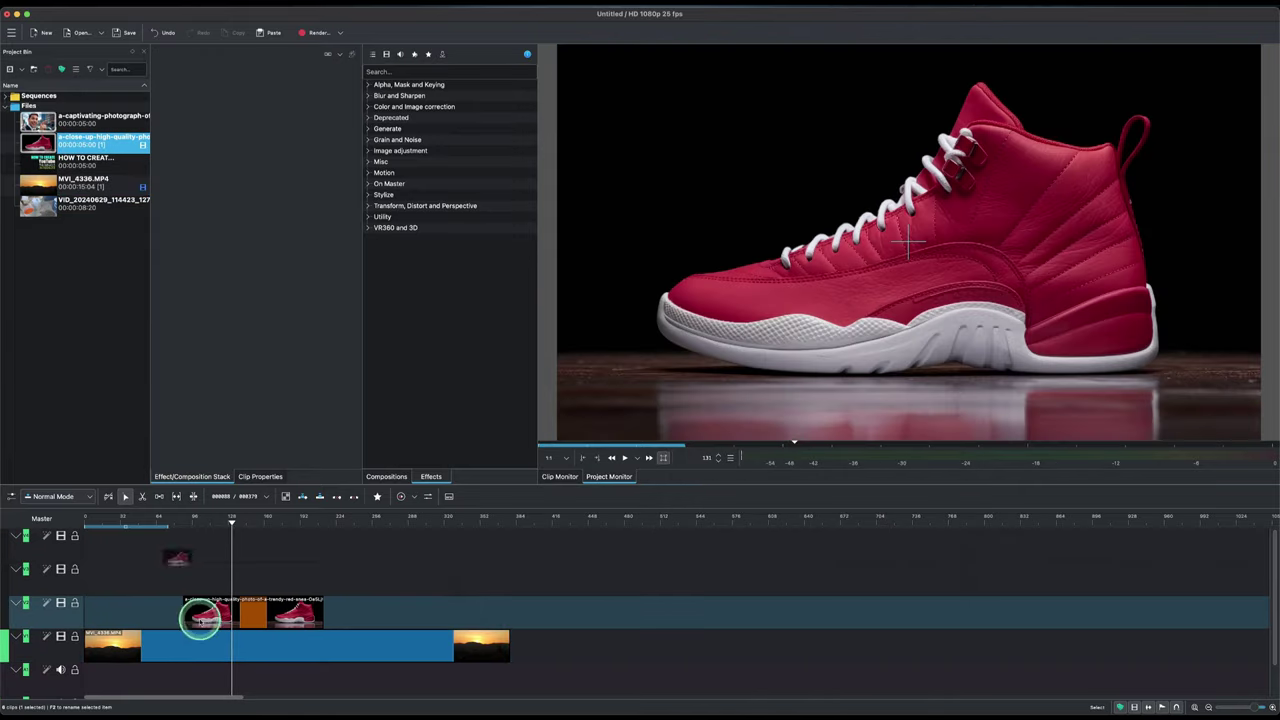
click(248, 615)
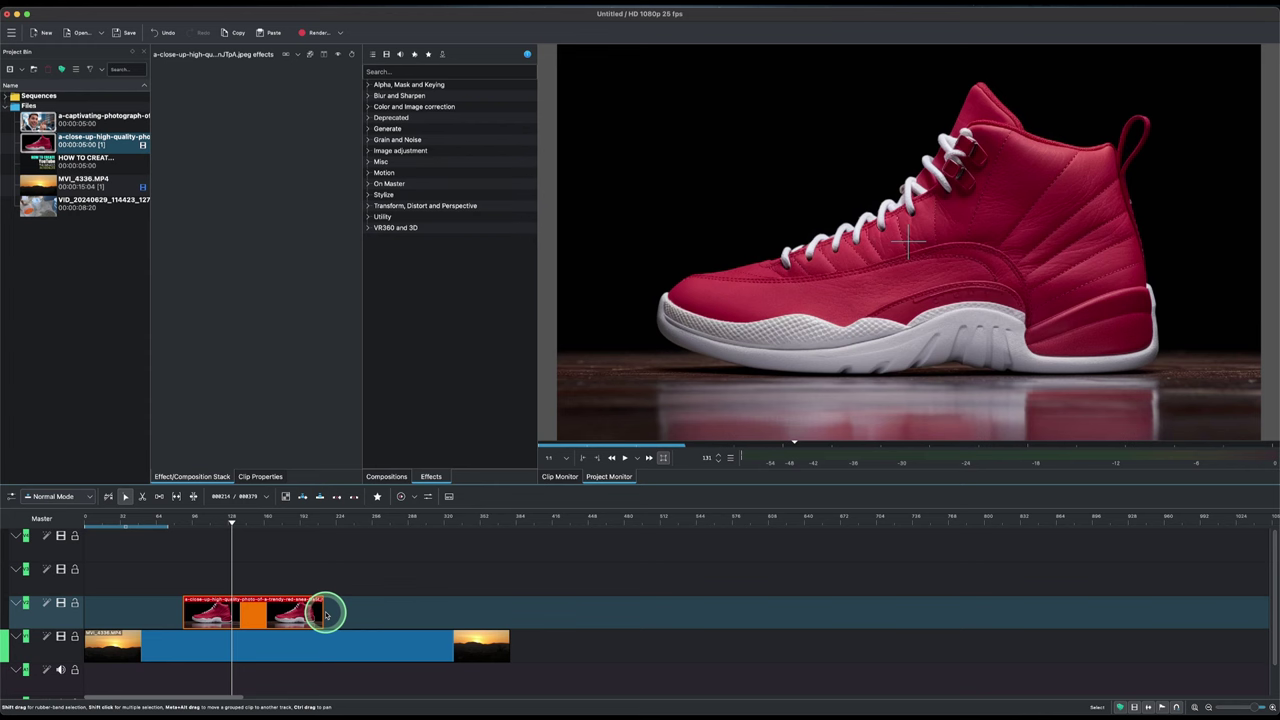
click(232, 617)
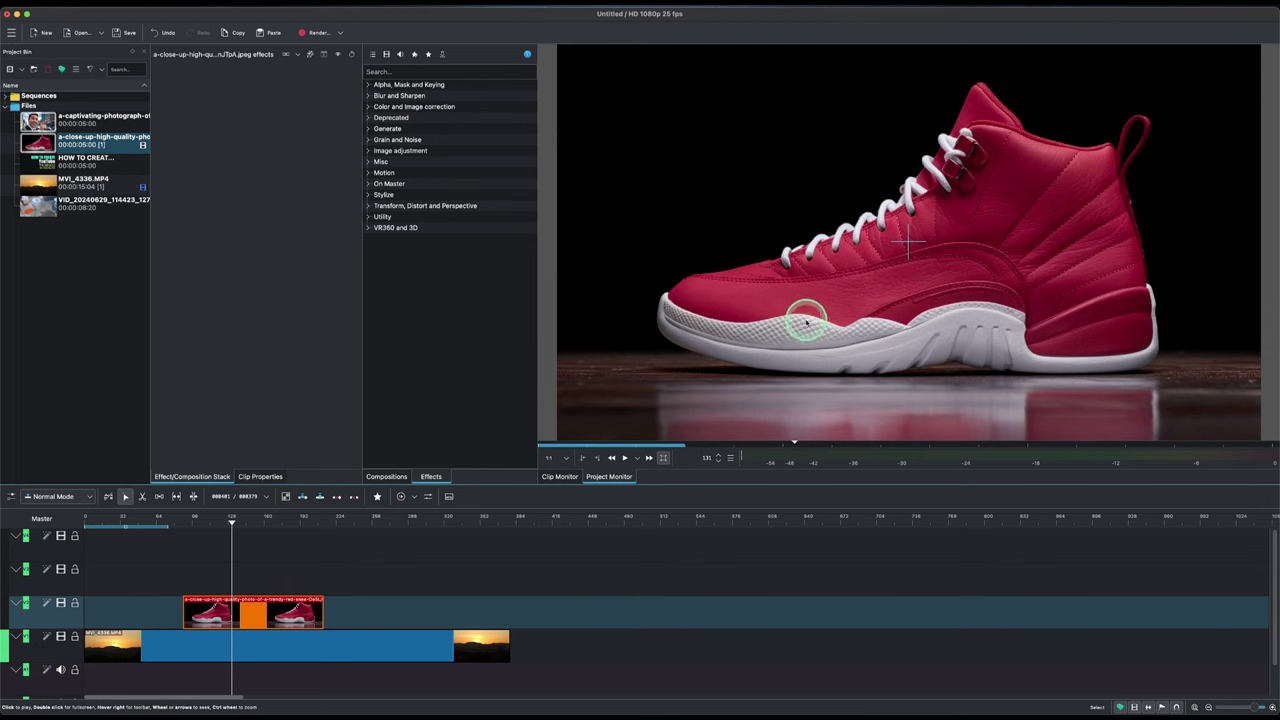
- Apply Rotoscoping (Mask) from Alpha, Mask and Keying to the sneaker clip
click(367, 85)
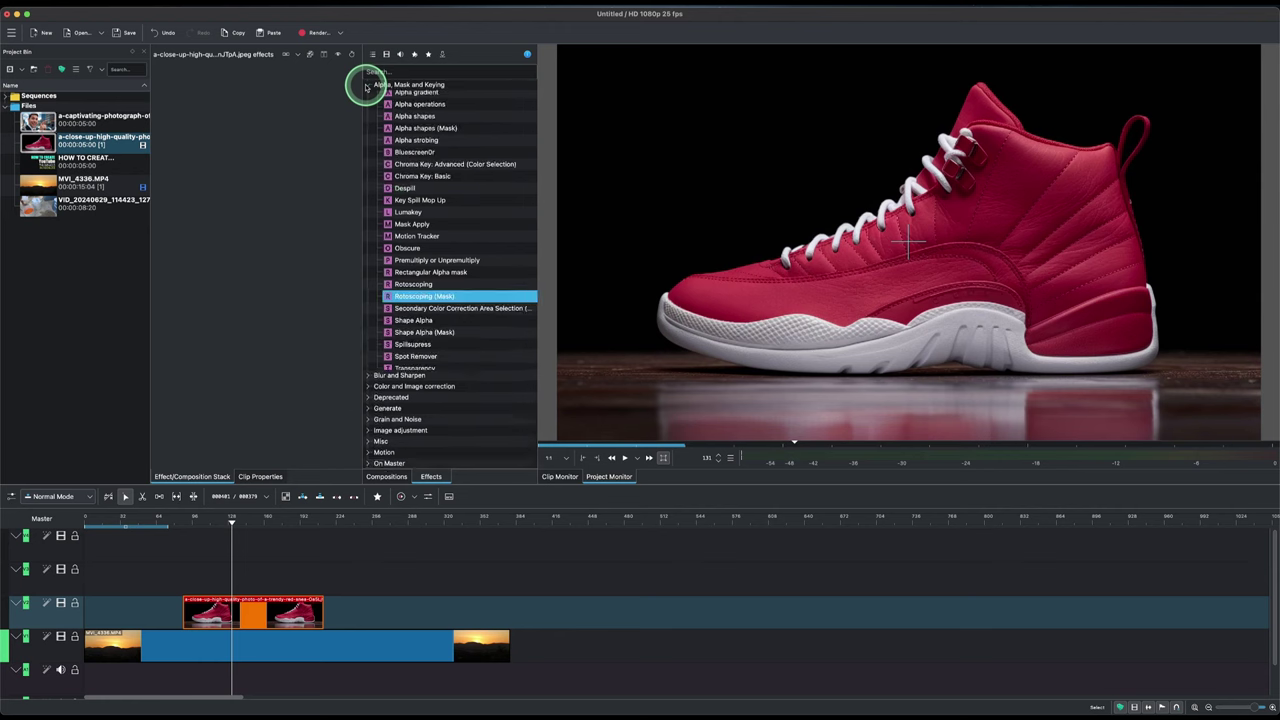
click(414, 300)
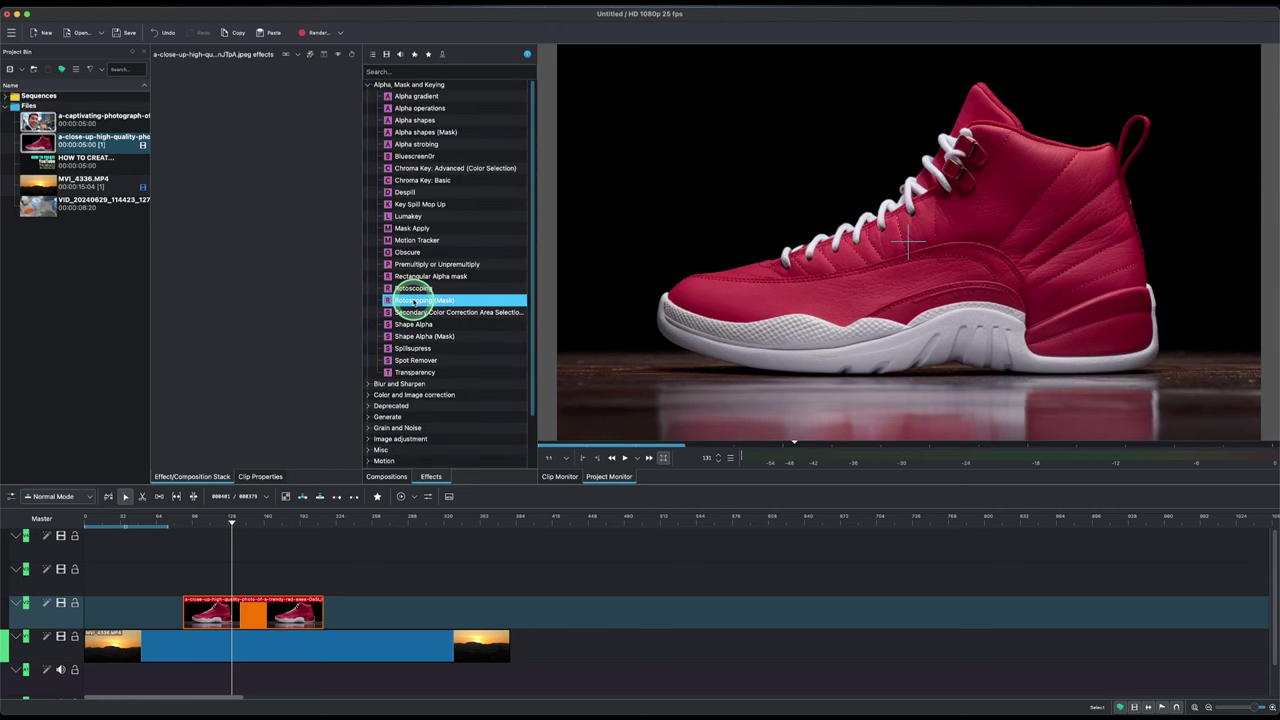
drag(414, 300, 251, 320)
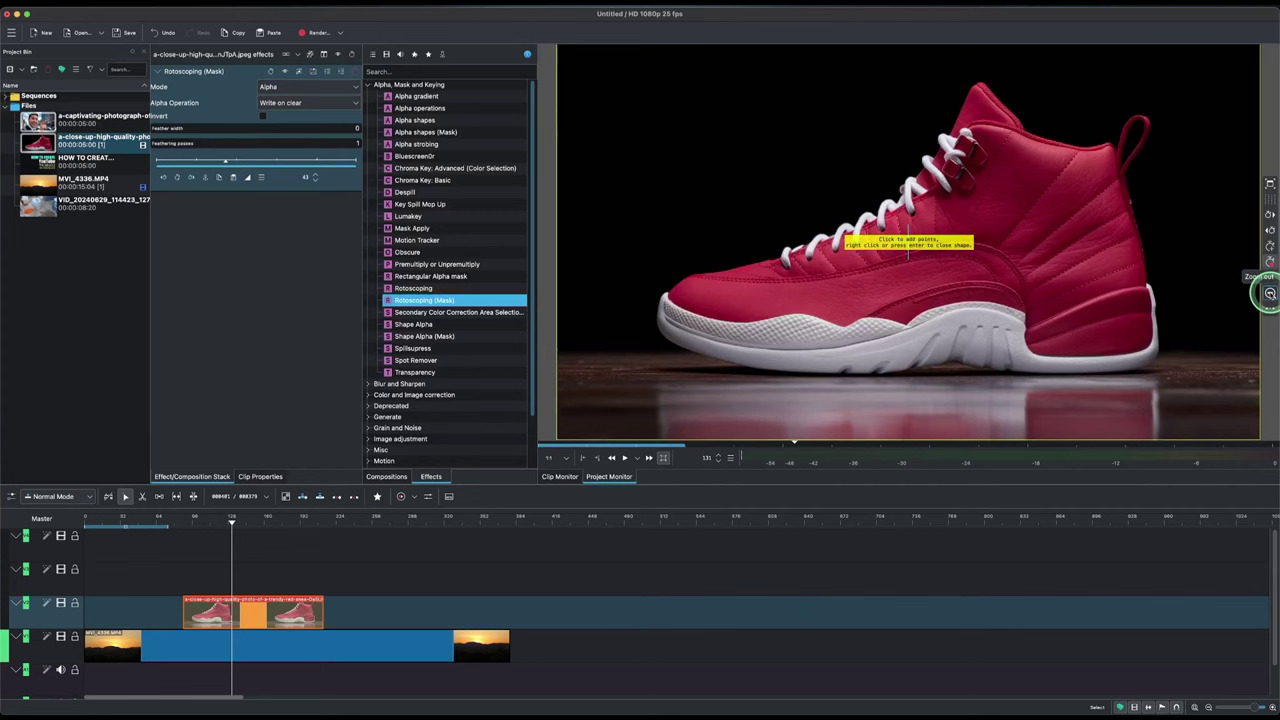
- Zoom out the monitor and trace mask points along the floor line and up the sneaker's toe
click(1269, 293)
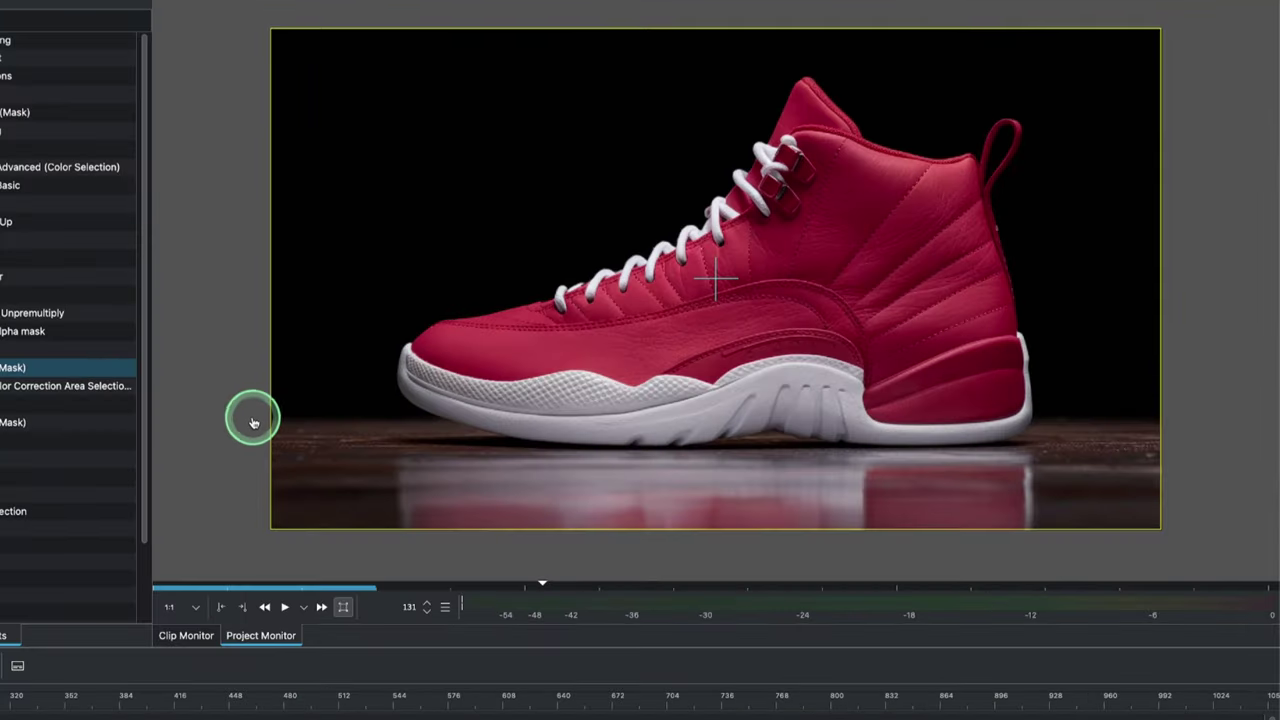
click(253, 418)
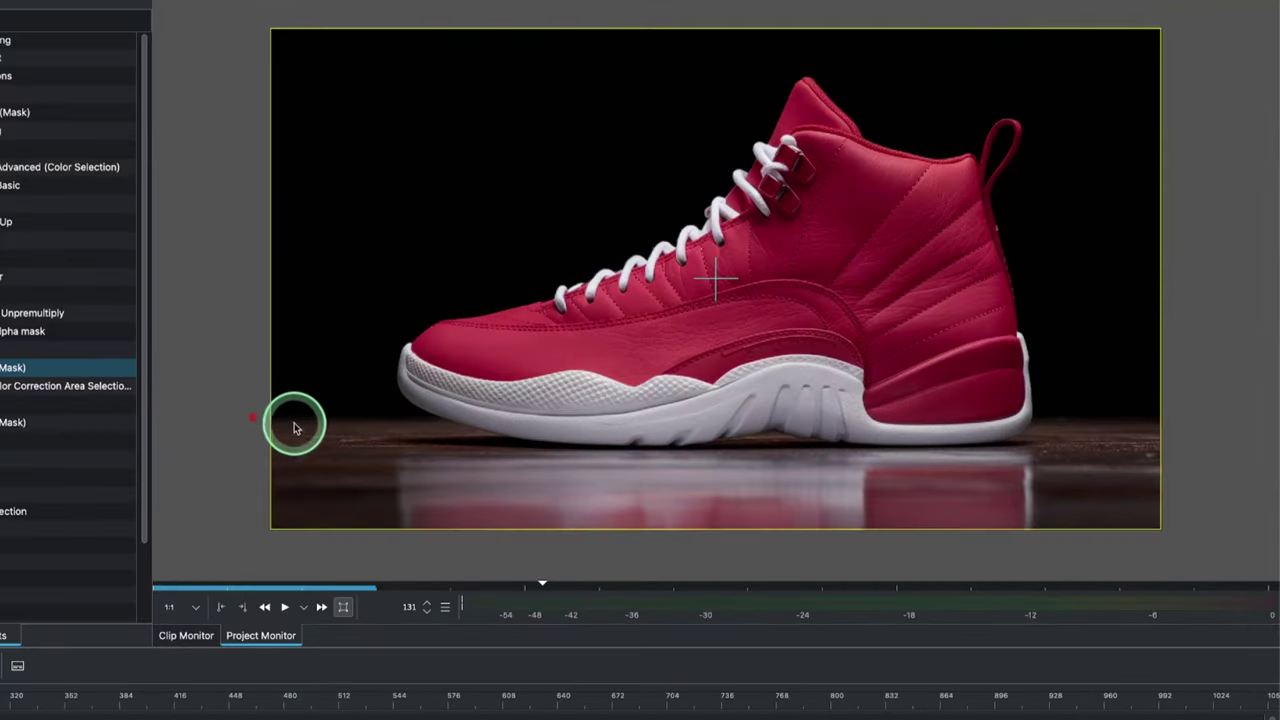
click(296, 421)
click(347, 420)
click(390, 421)
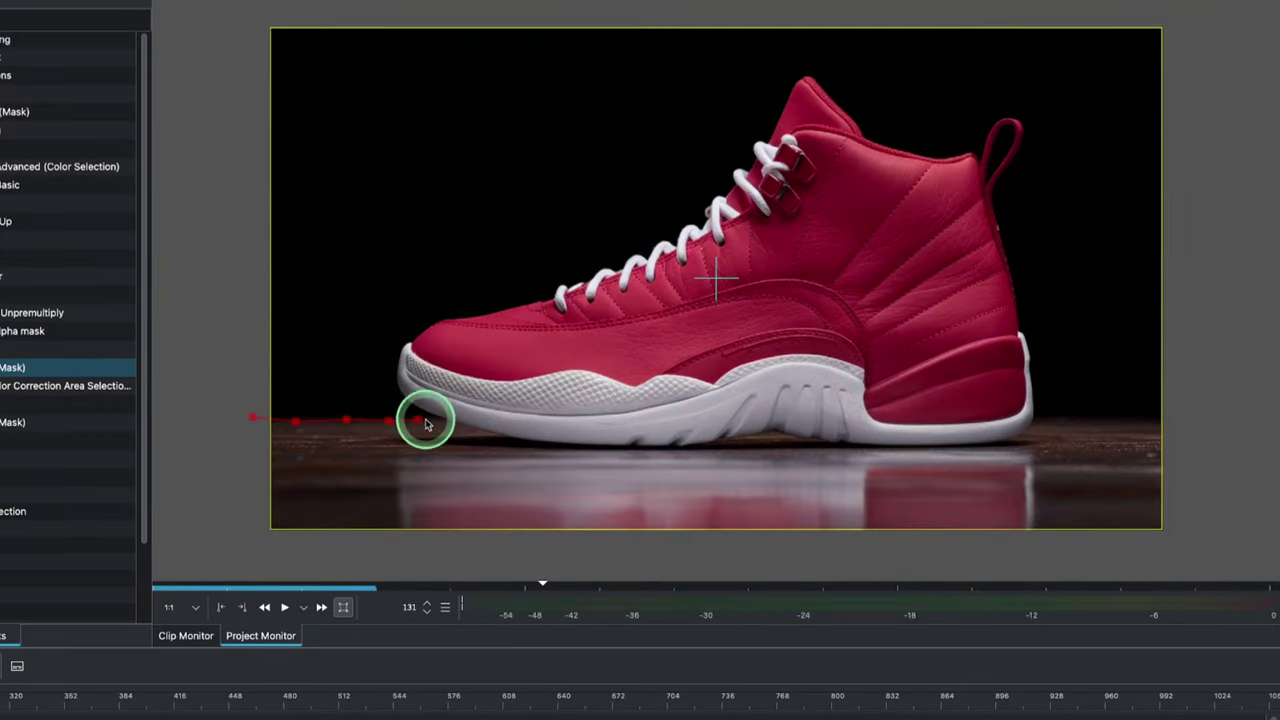
click(432, 418)
click(404, 403)
click(395, 383)
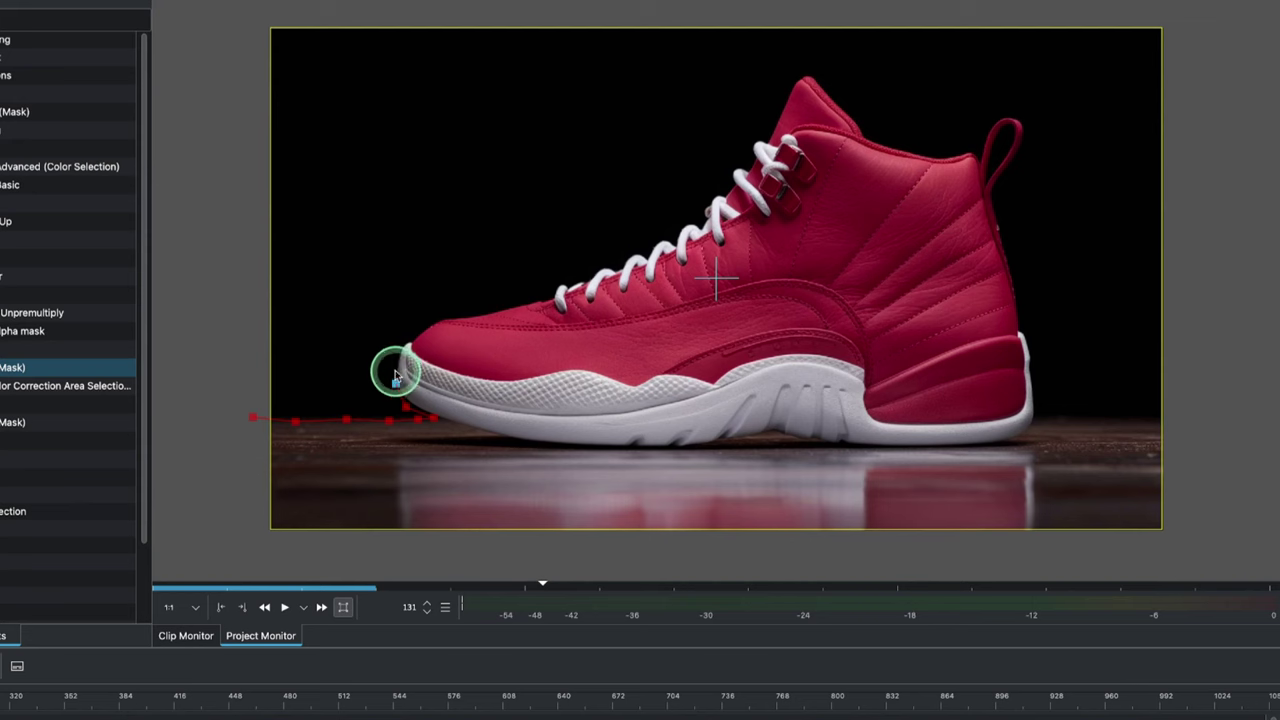
click(395, 361)
click(437, 322)
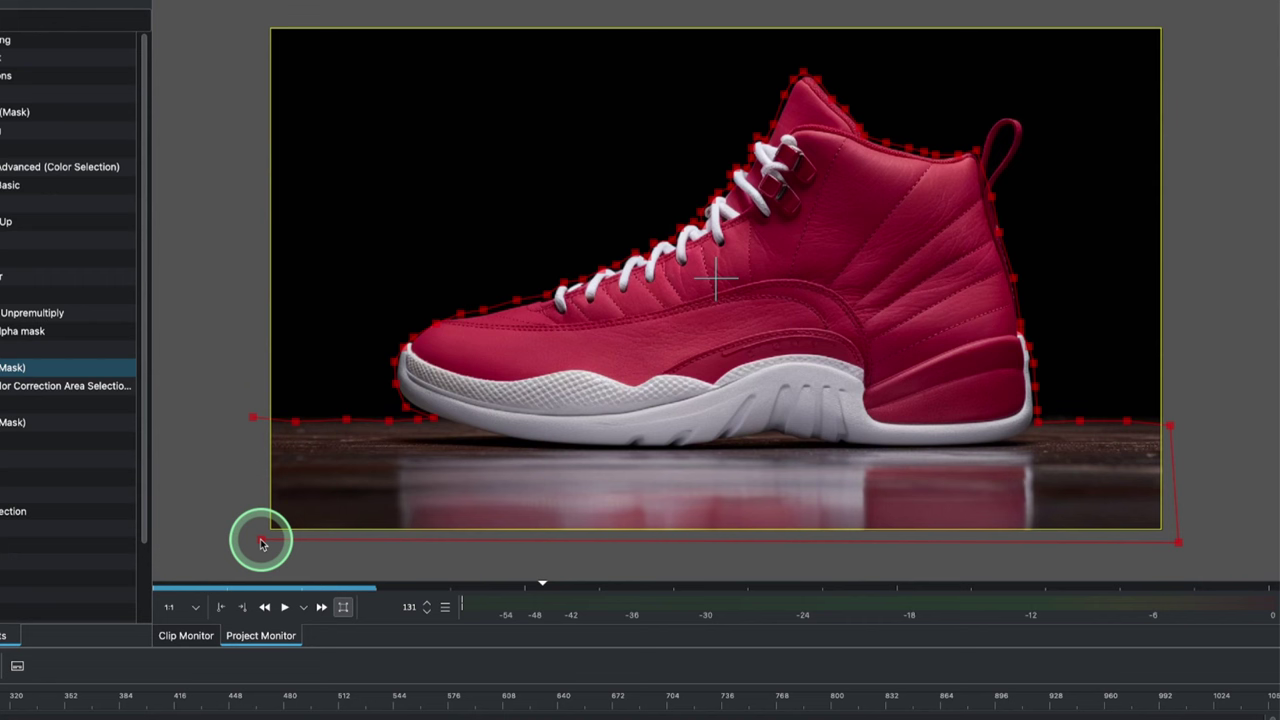
- Close the mask shape around the sneaker so the sunset shows behind it
click(262, 543)
click(252, 418)
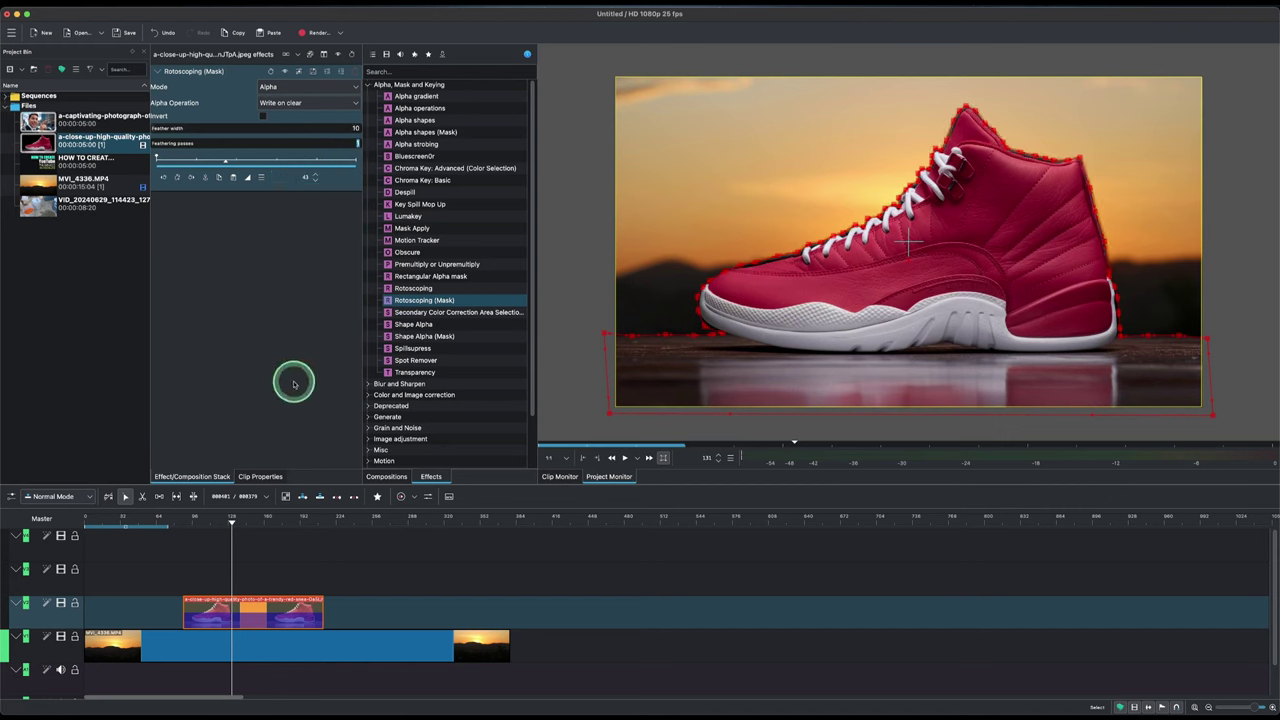
click(232, 534)
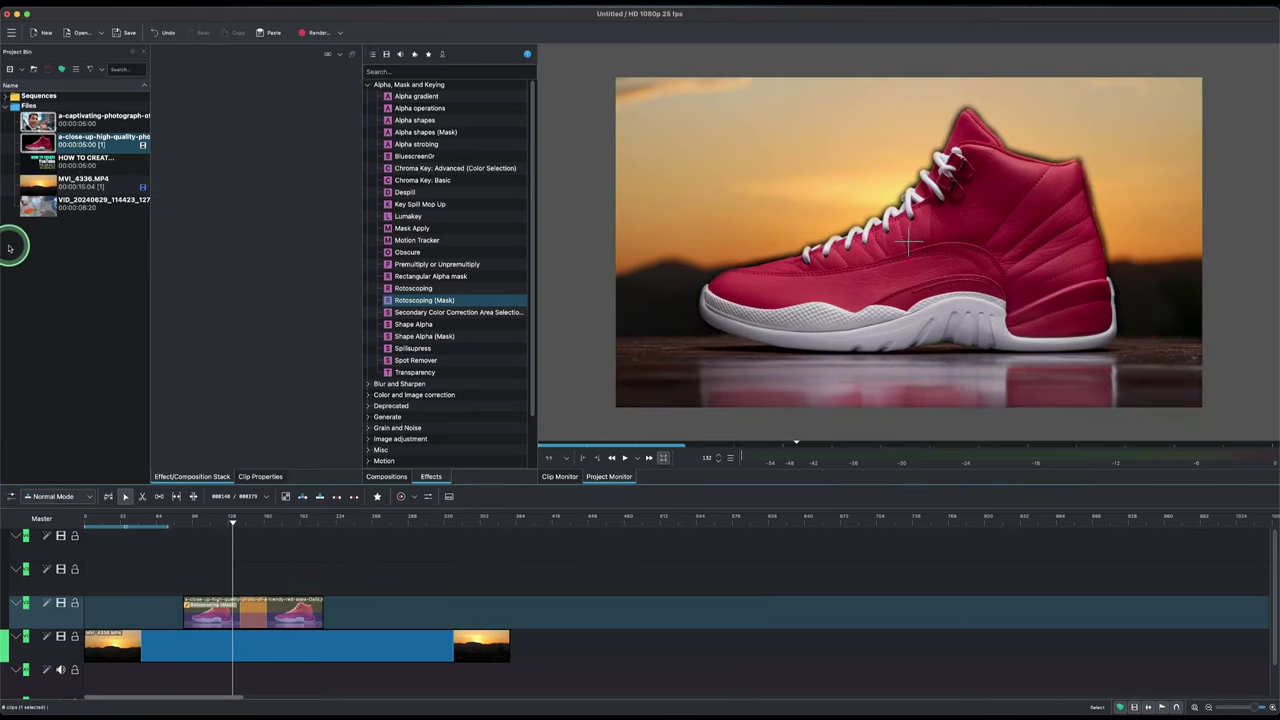
- Put the pointing-man photo on the top track and apply Rotoscoping (Mask) to it
click(40, 121)
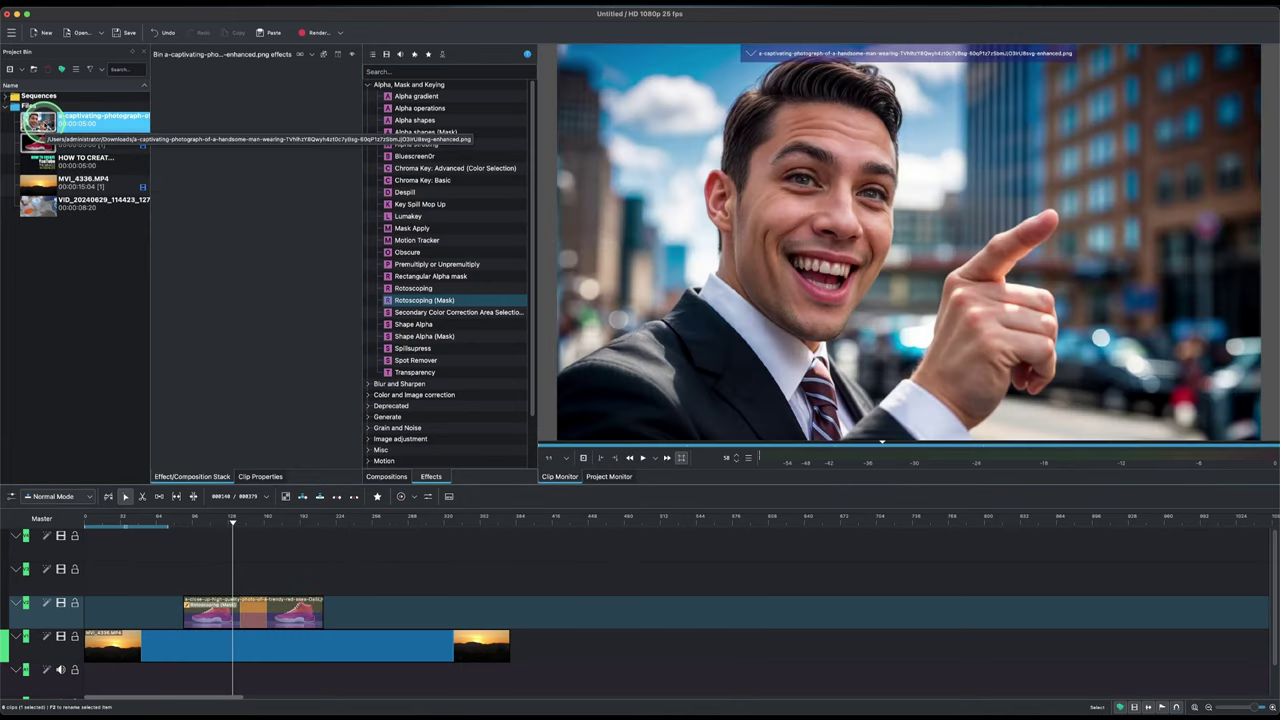
drag(40, 121, 185, 577)
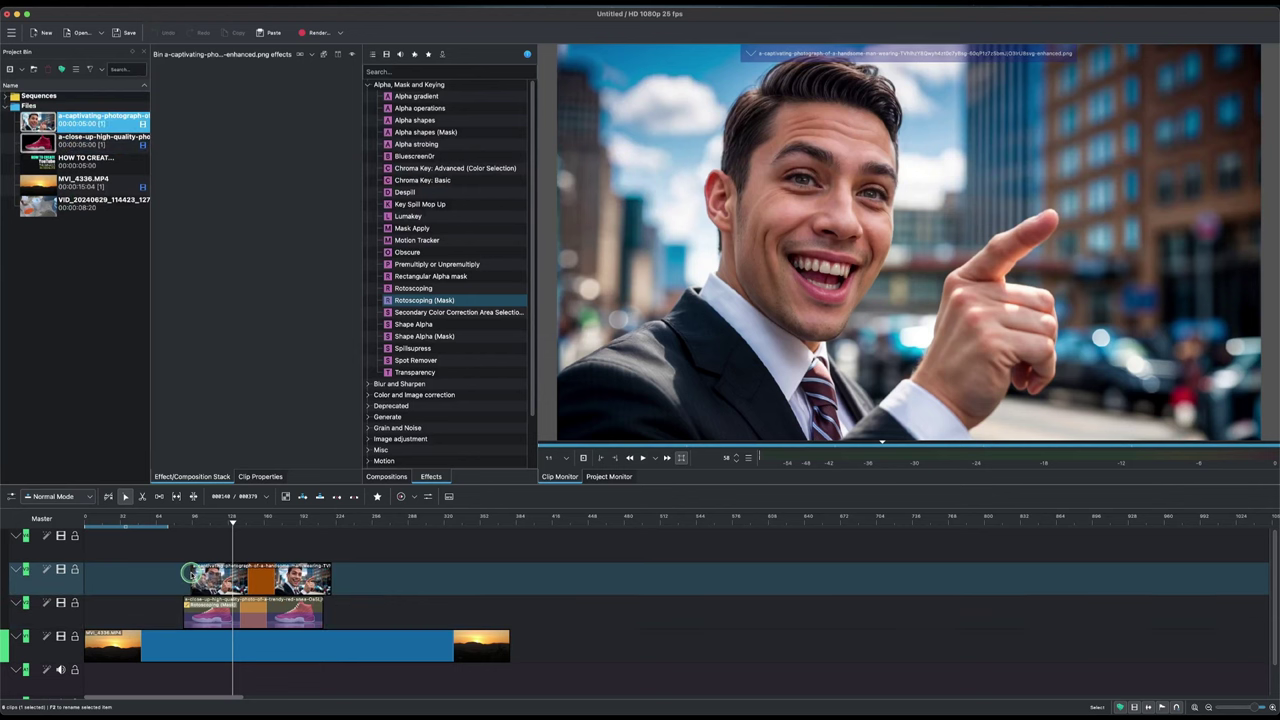
click(258, 580)
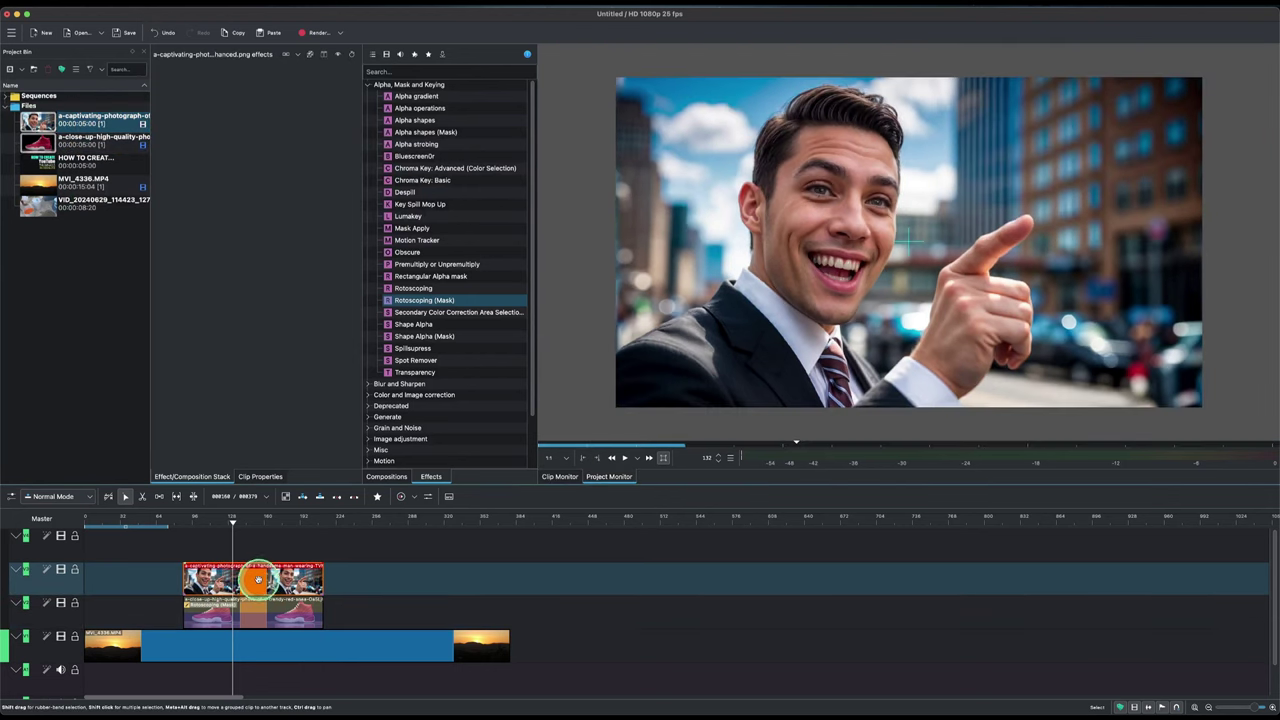
drag(414, 300, 591, 345)
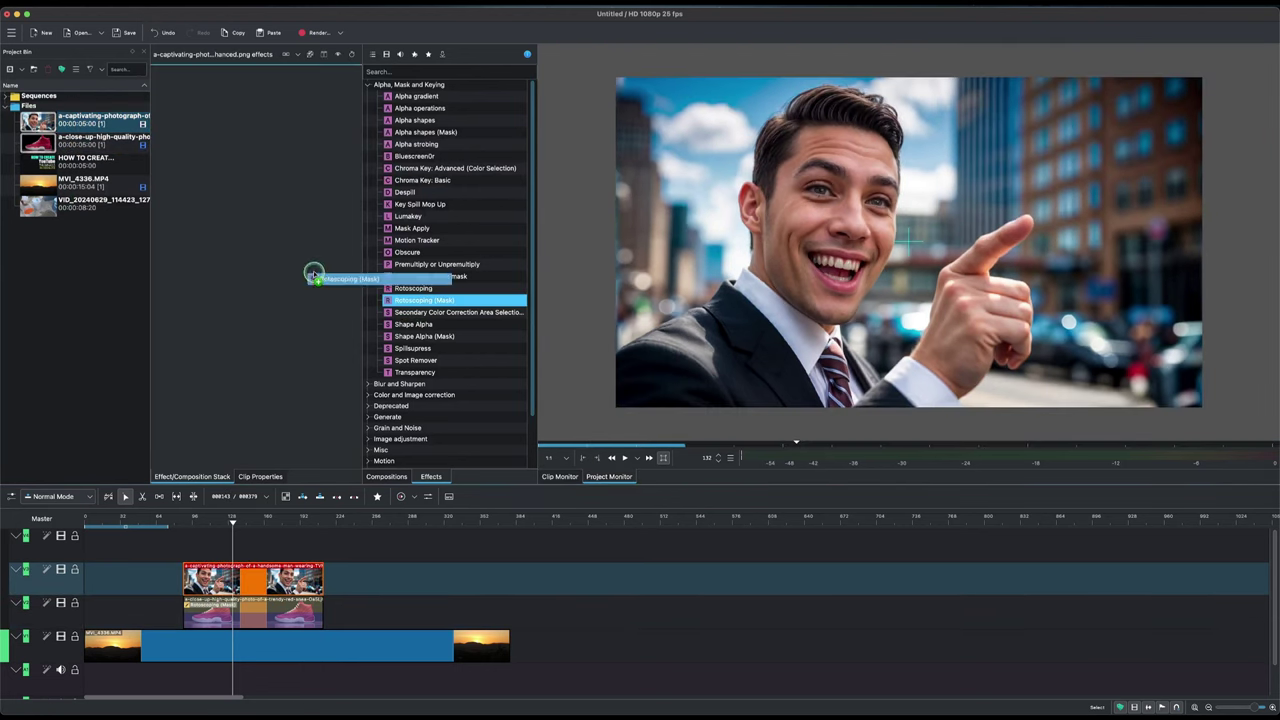
- Outline the man from his lower left along the jacket shoulder and close the mask
click(253, 452)
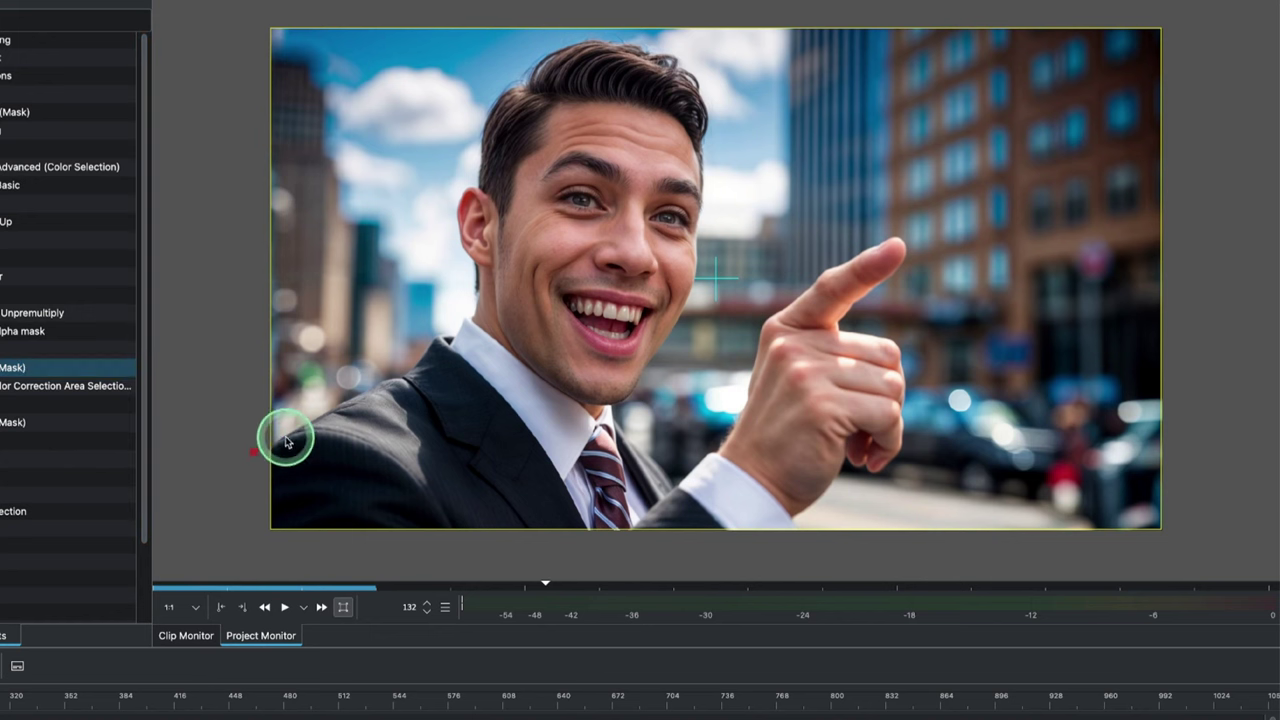
click(285, 438)
click(306, 426)
click(356, 393)
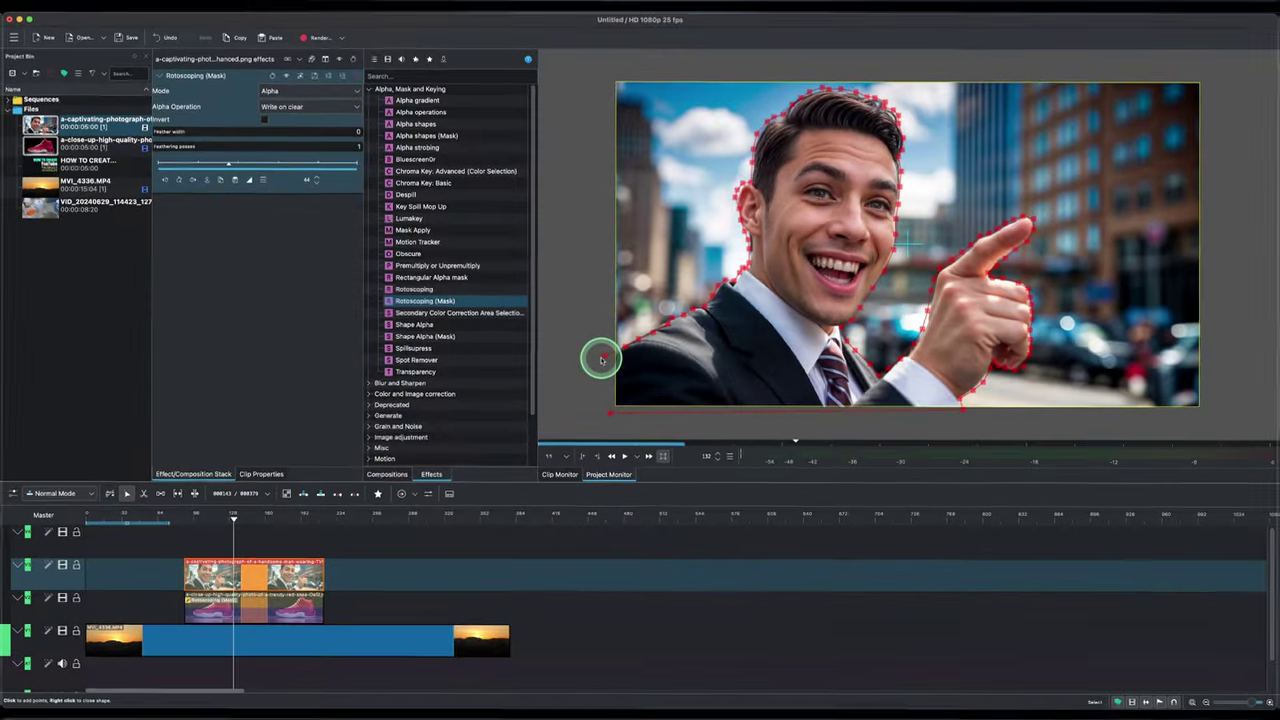
click(602, 356)
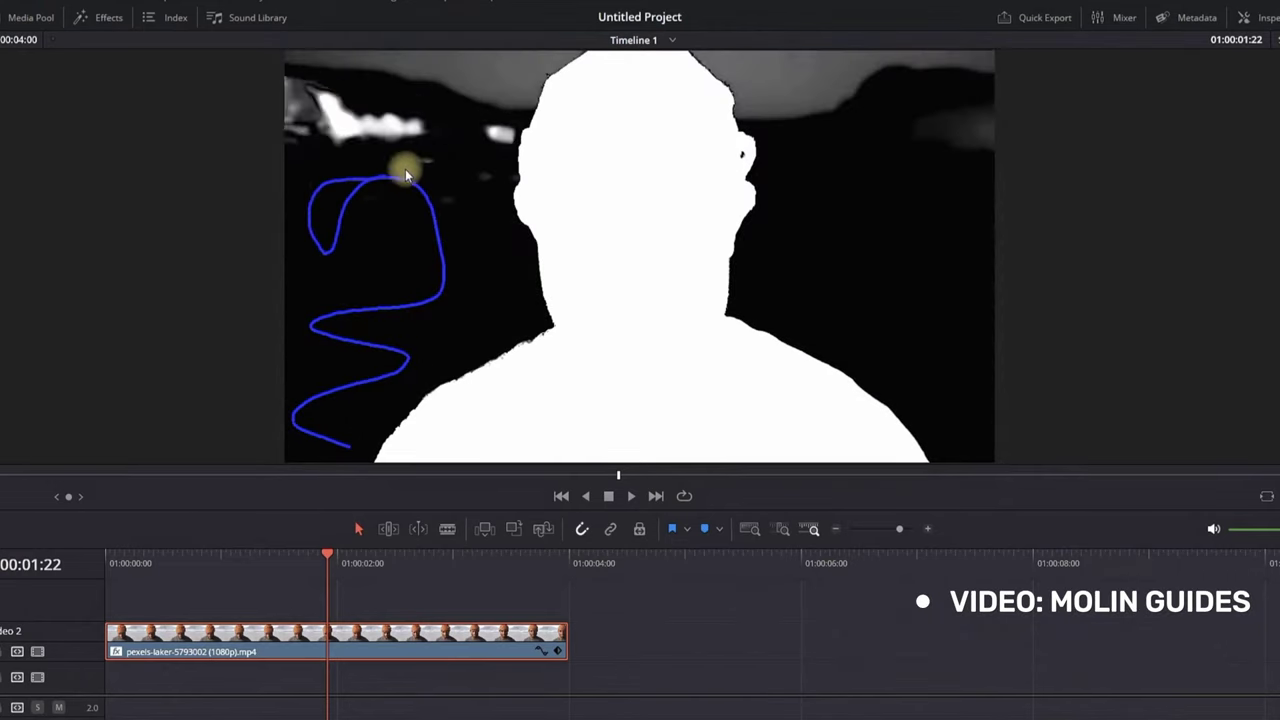
- Mark the background area beside the man's silhouette with a mask stroke
mouse_move(405, 175)
mouse_down()
mouse_move(489, 49)
mouse_move(994, 140)
mouse_move(837, 251)
mouse_move(963, 424)
mouse_up()
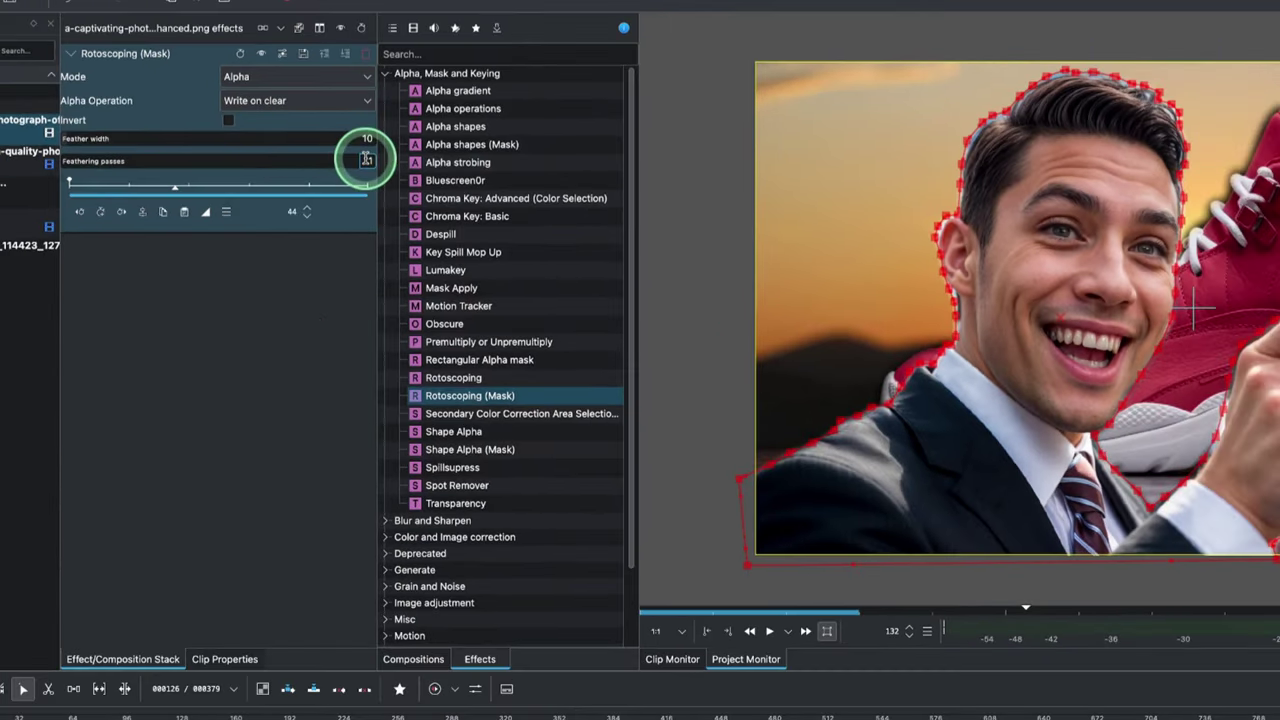
- Set the man's mask to 2 feathering passes and step ahead to preview it
click(370, 157)
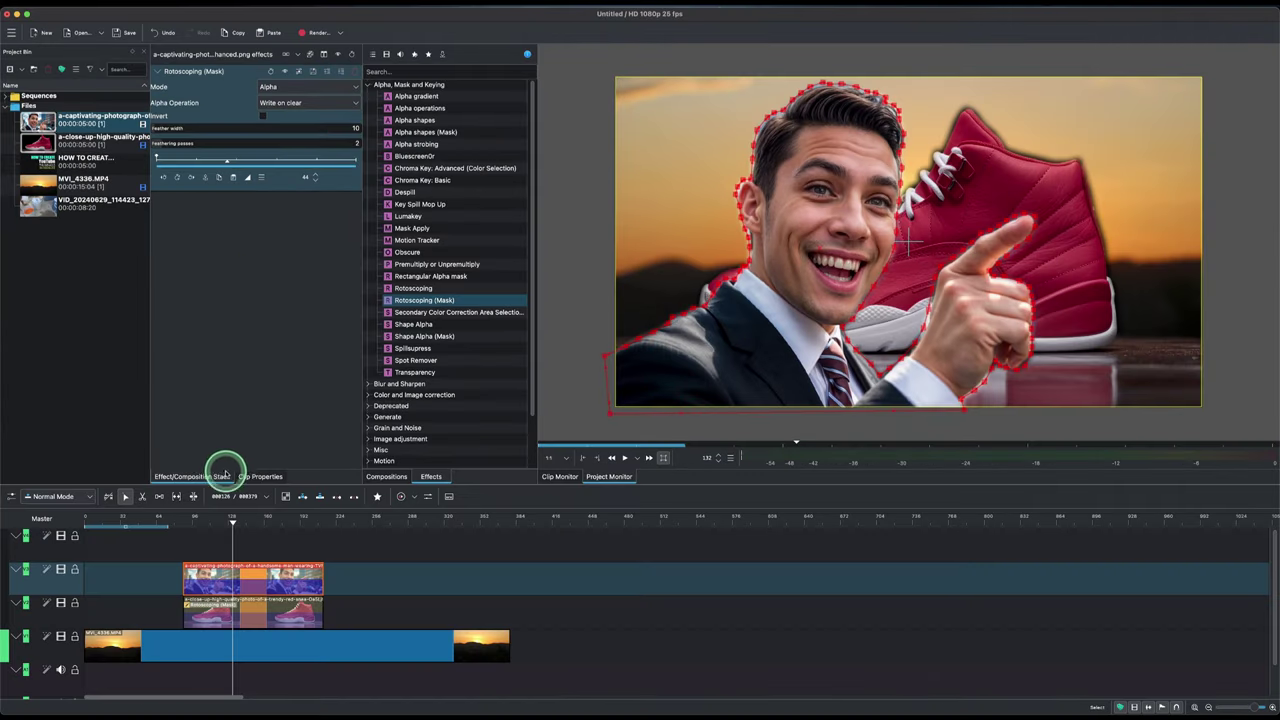
drag(233, 533, 235, 528)
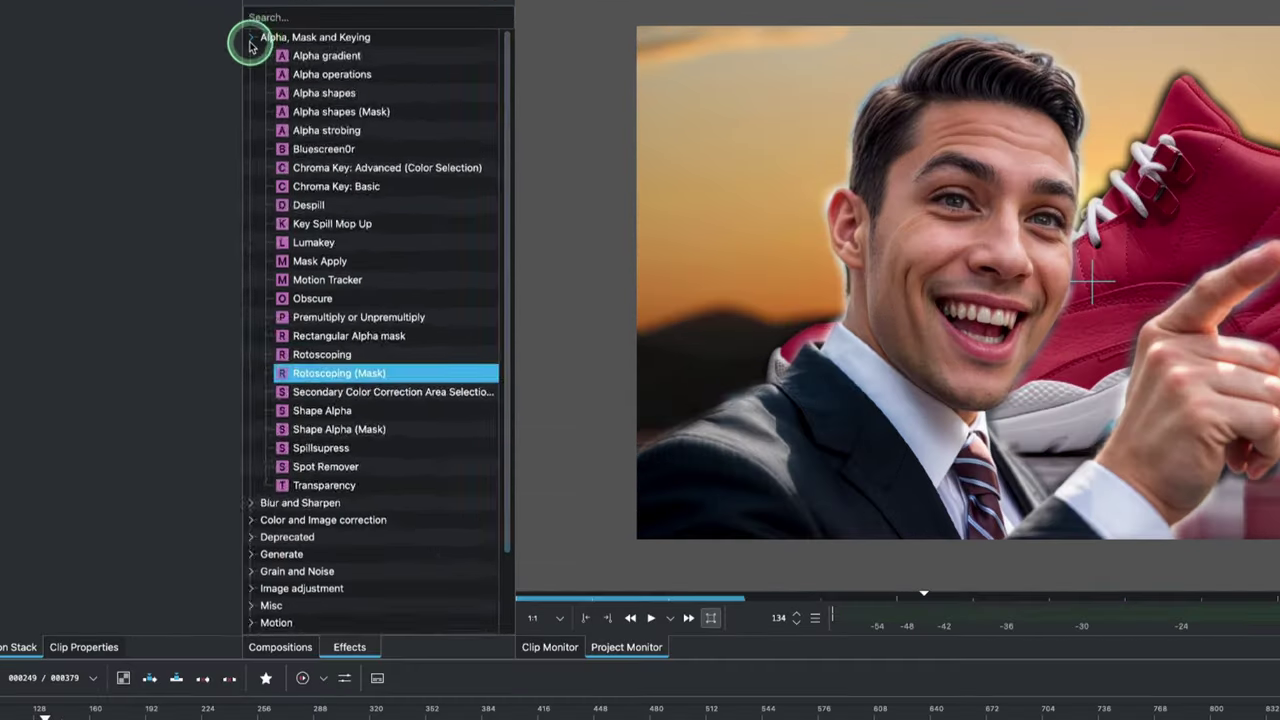
- Switch to the Transform, Distort and Perspective effects and bring Transform to the pointing-man clip
click(368, 85)
click(251, 226)
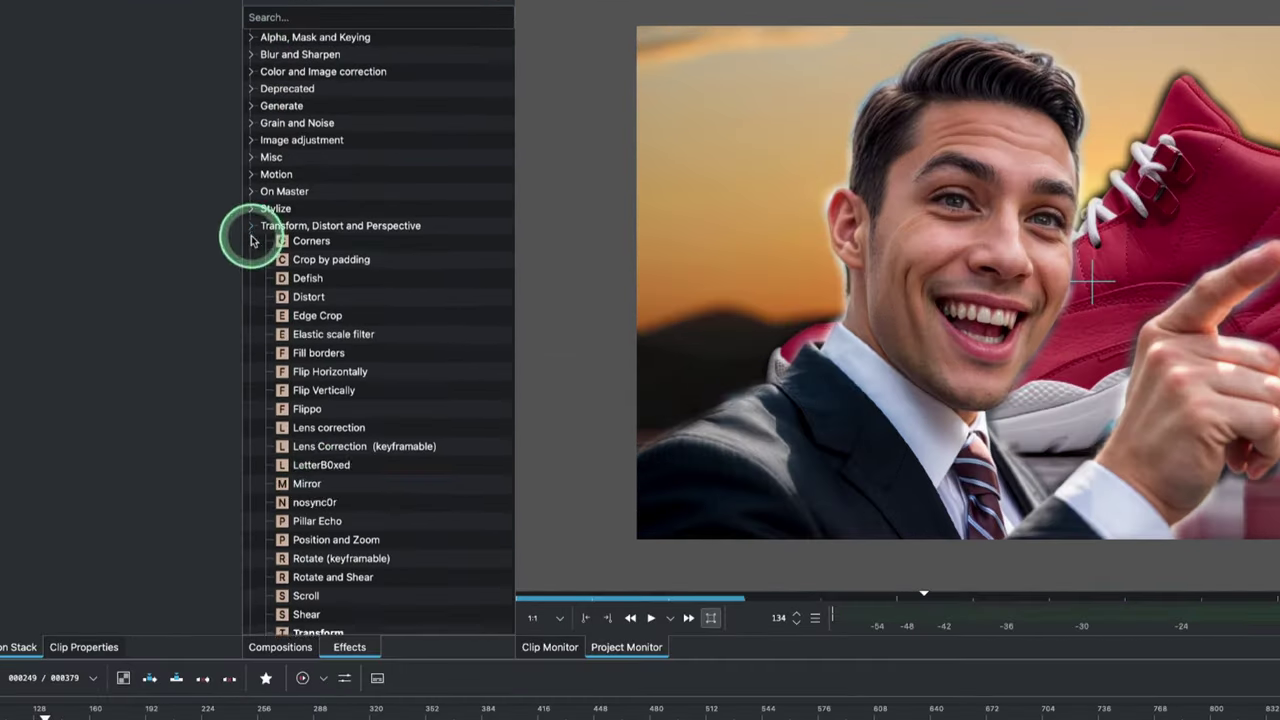
scroll(322, 490, down, 3)
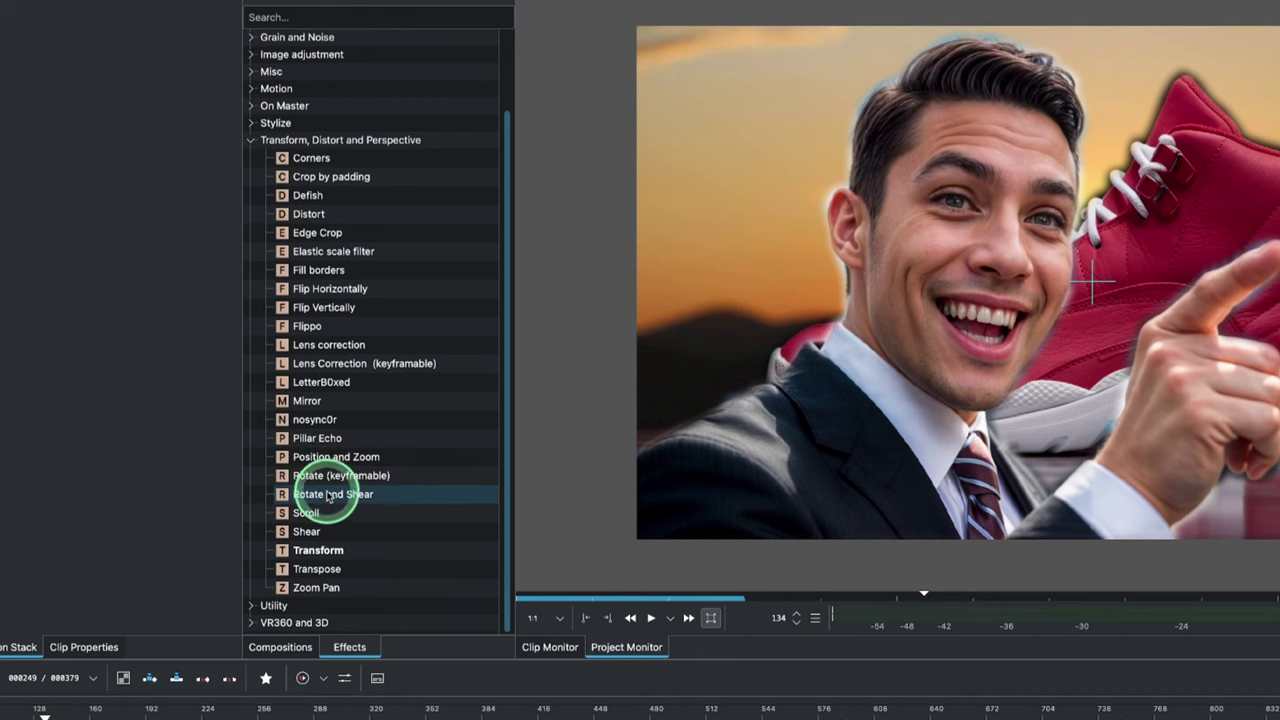
drag(318, 550, 274, 271)
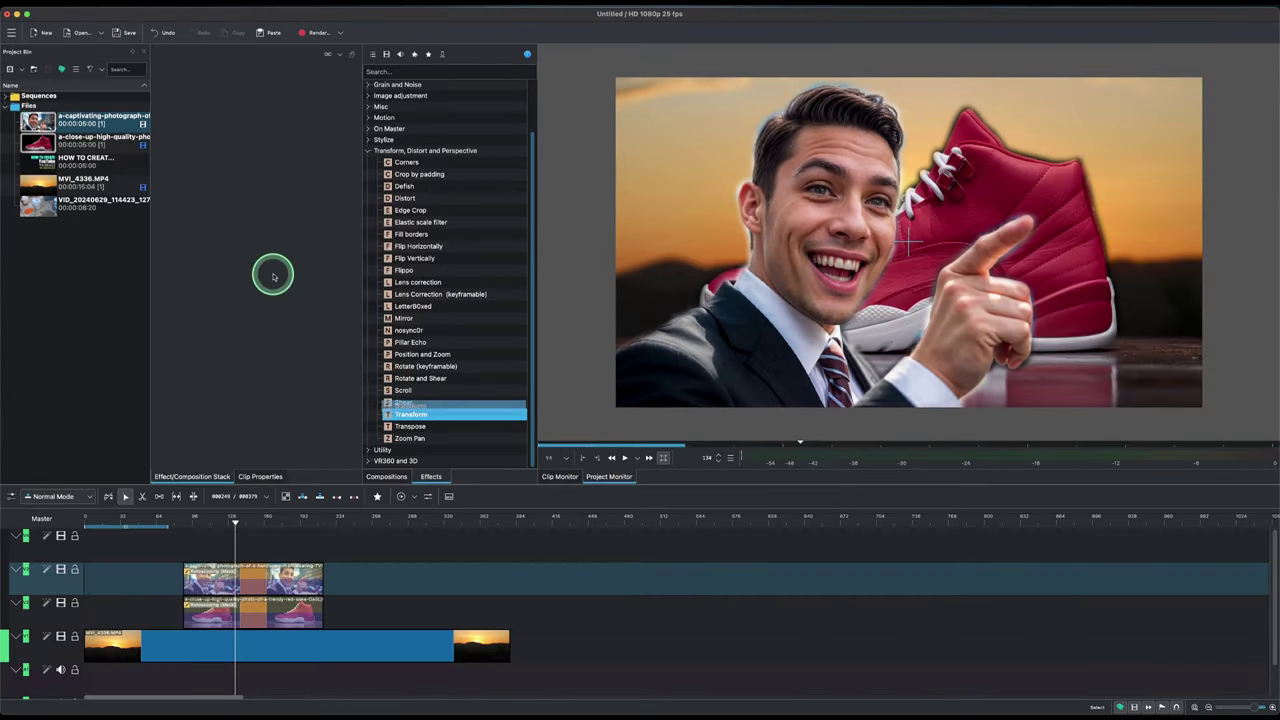
click(260, 584)
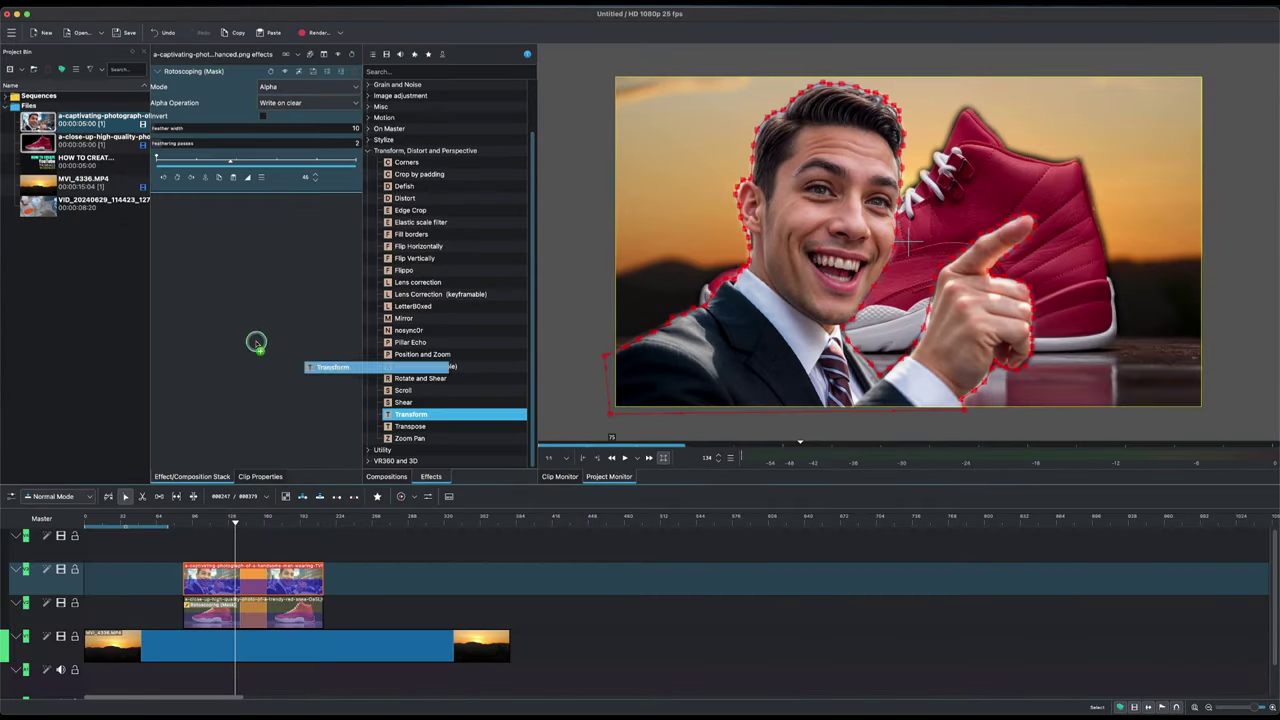
- Add Transform to the pointing-man clip, scale him to about 78% and shift him lower-left
drag(390, 414, 257, 343)
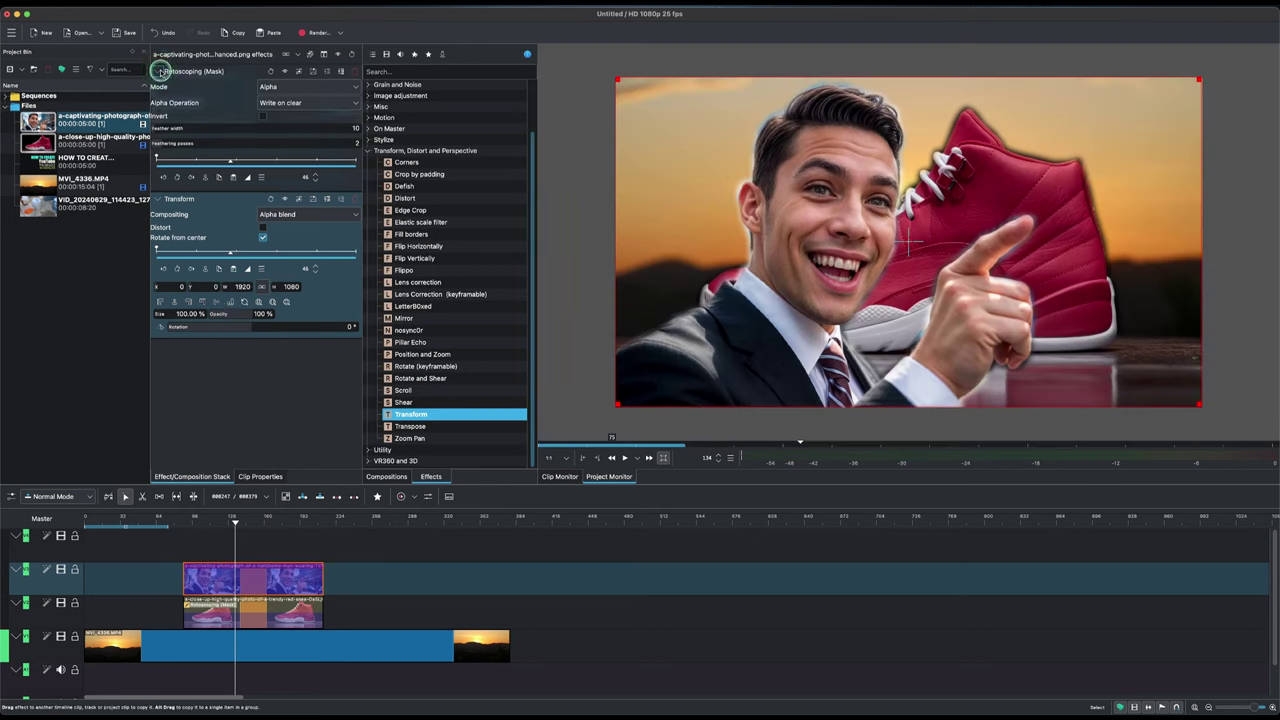
click(159, 71)
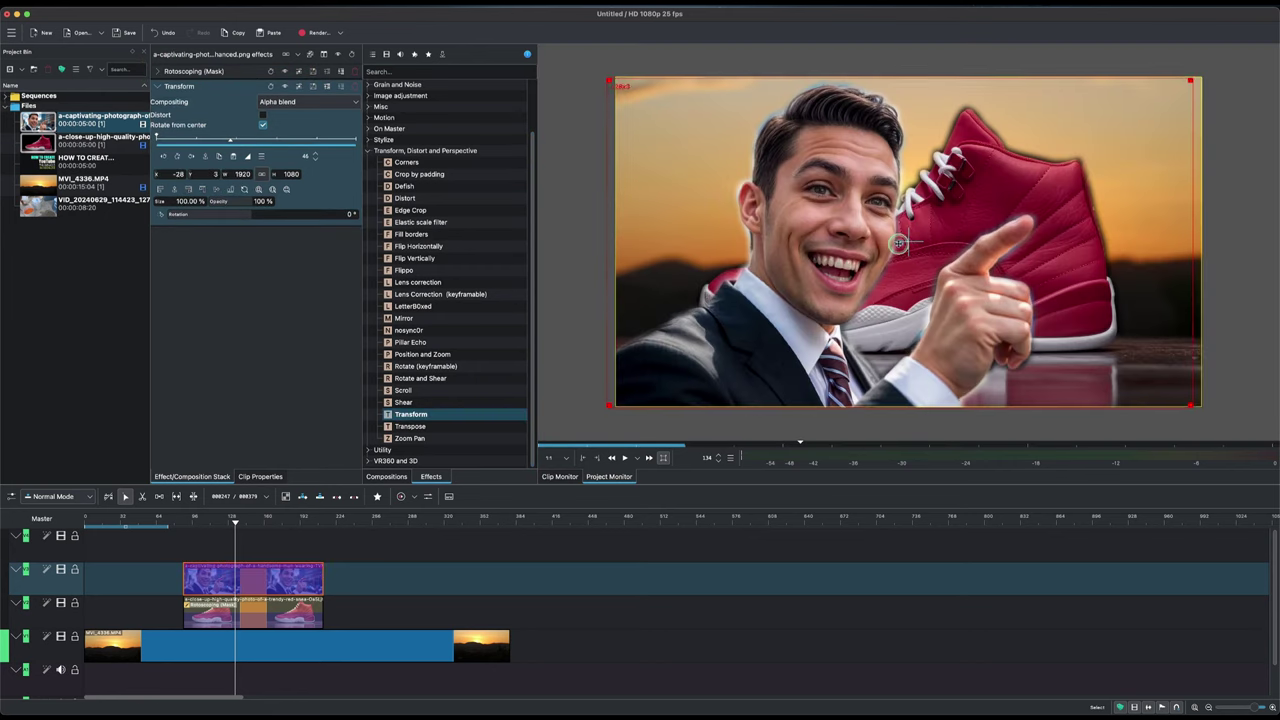
drag(907, 242, 893, 244)
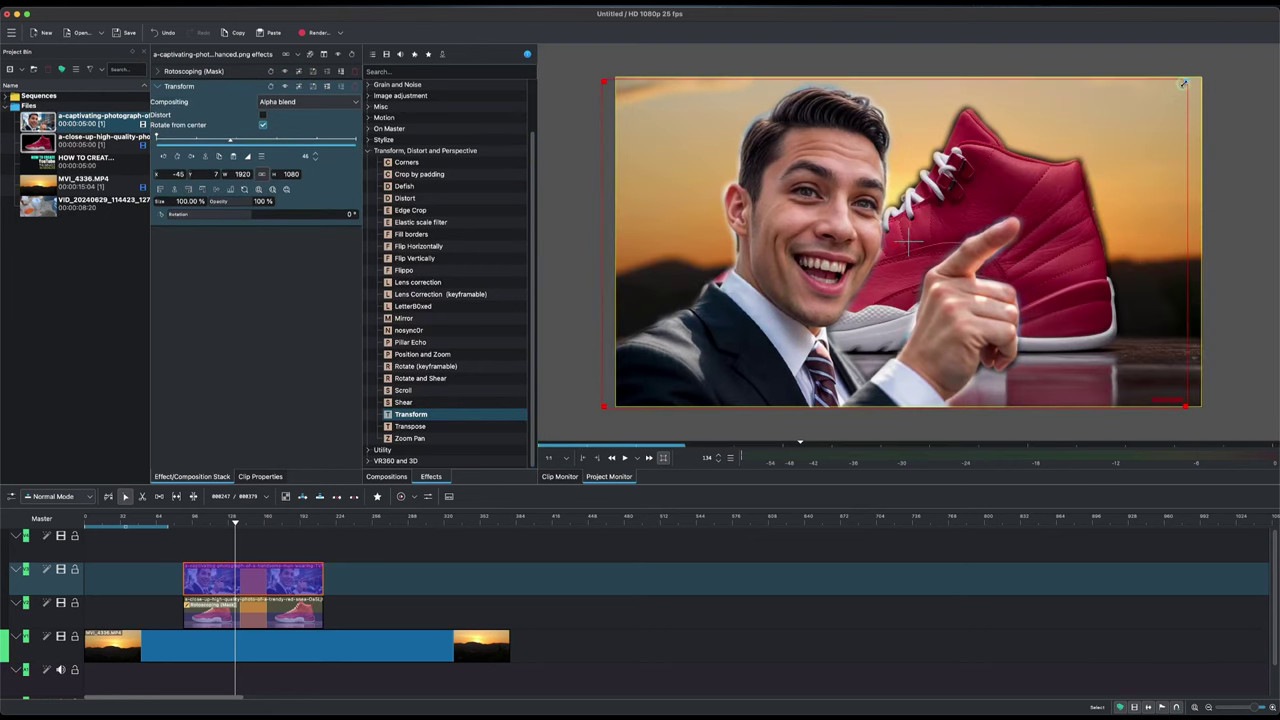
drag(1186, 82, 1057, 147)
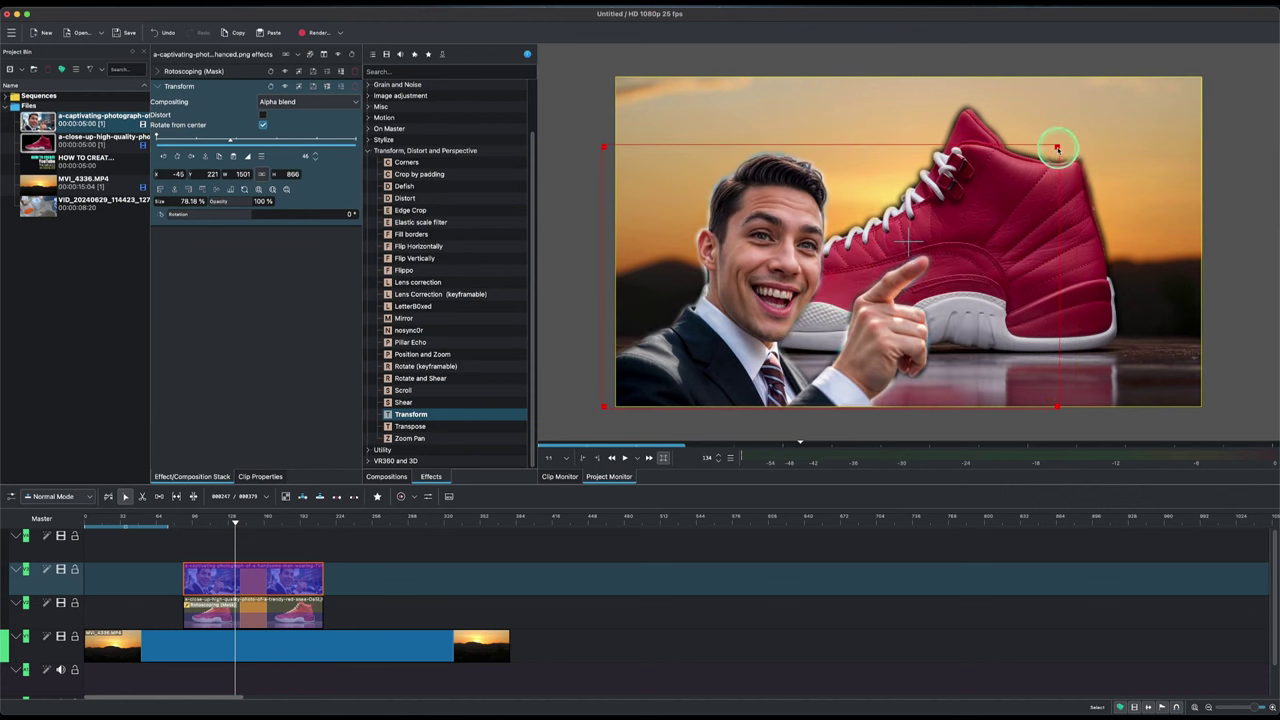
drag(789, 295, 765, 291)
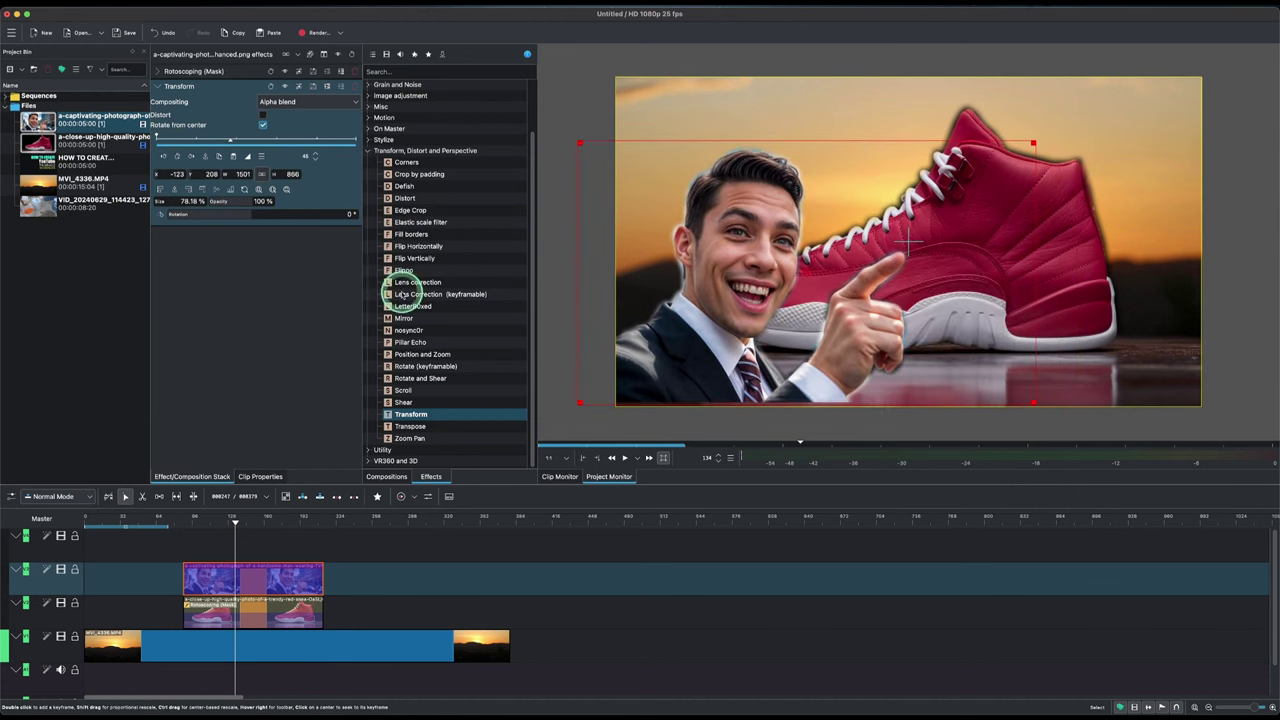
- Create a new title clip with bold YOUTUBE text moved toward the top
click(10, 116)
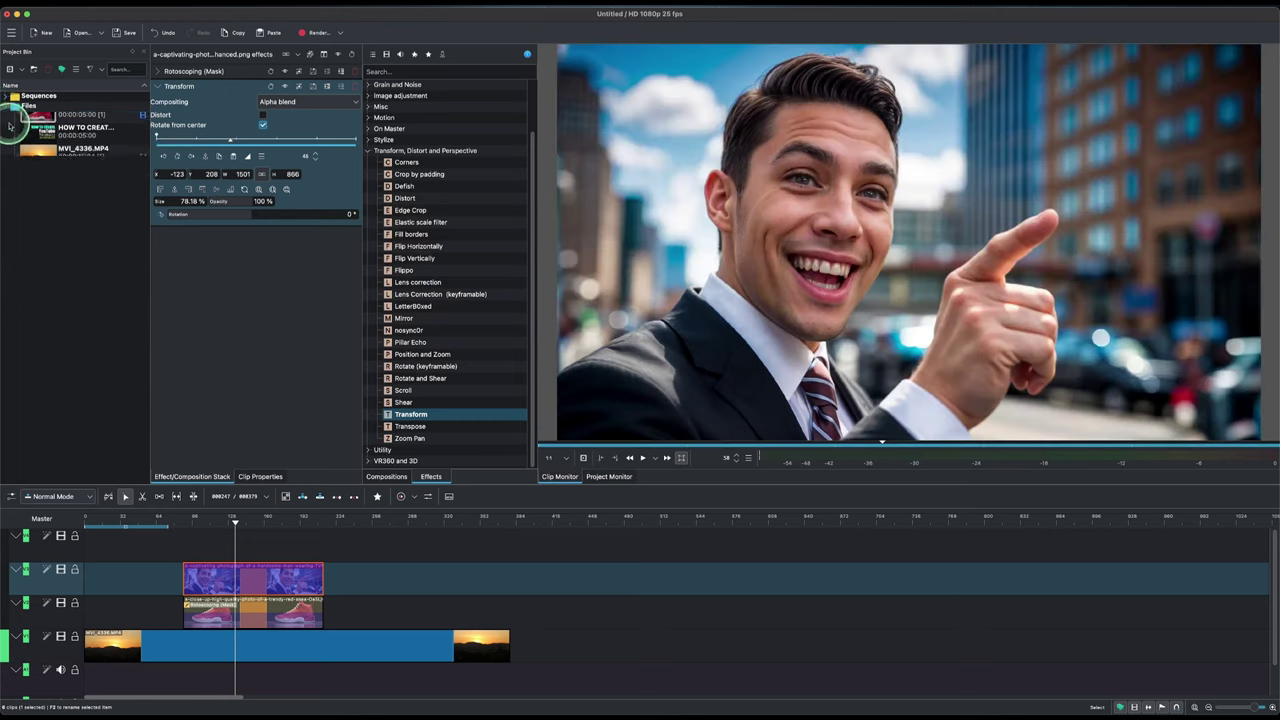
click(5, 106)
right_click(58, 182)
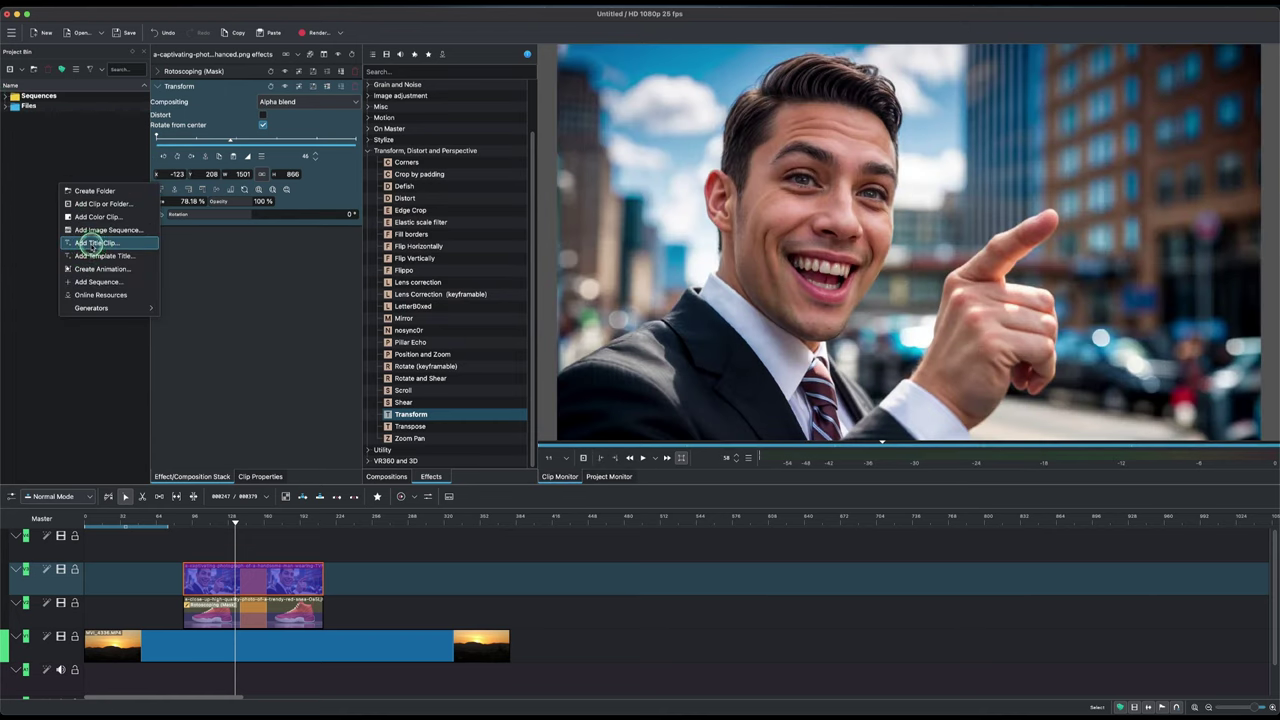
click(90, 243)
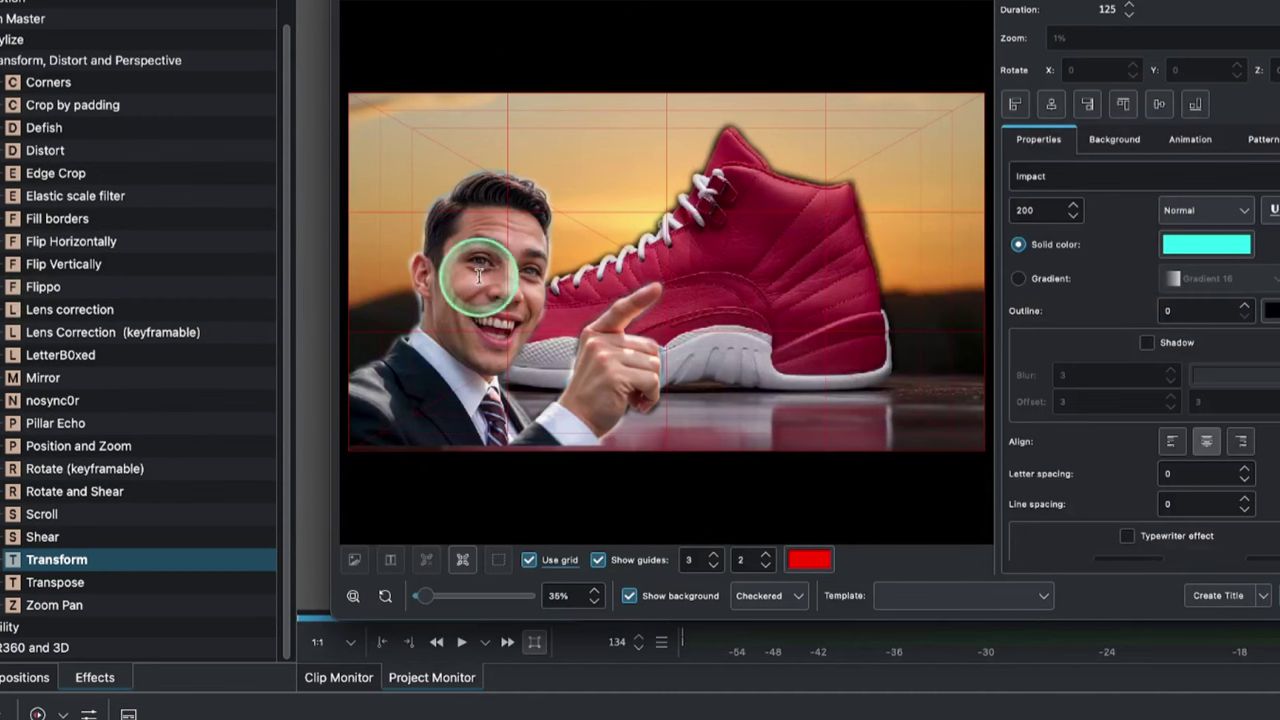
click(630, 597)
click(630, 597)
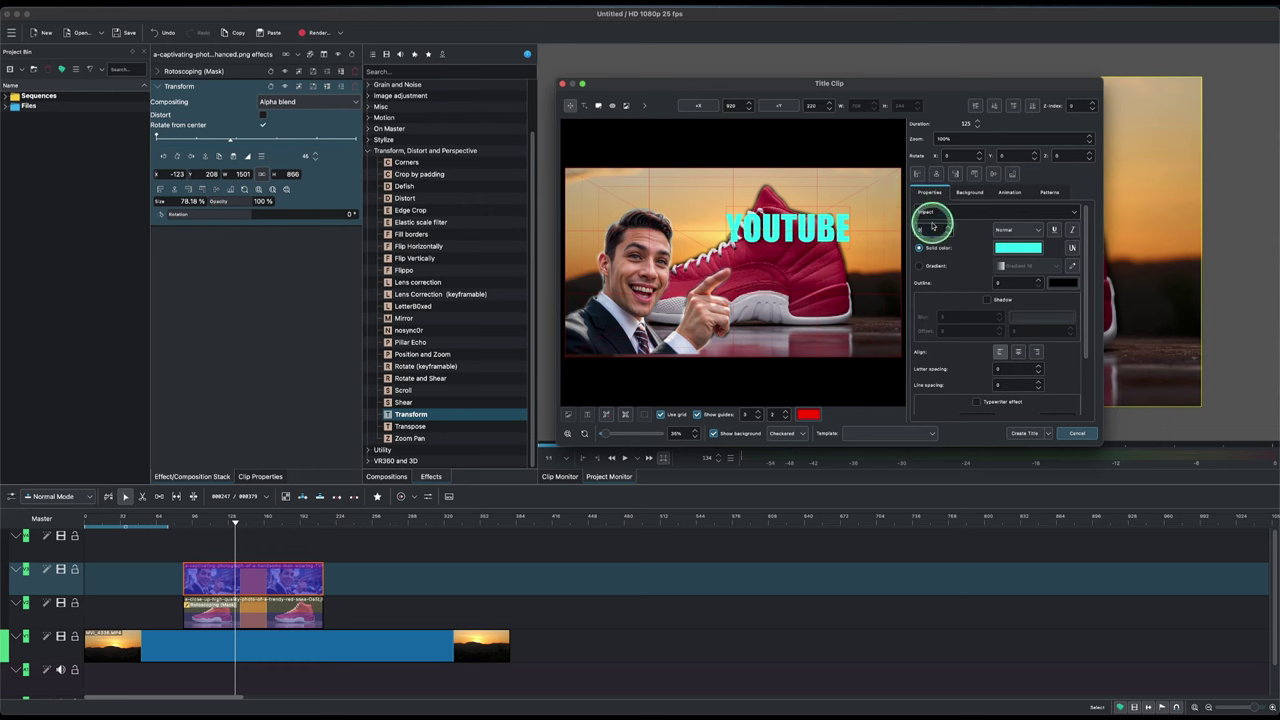
click(932, 225)
drag(851, 245, 825, 215)
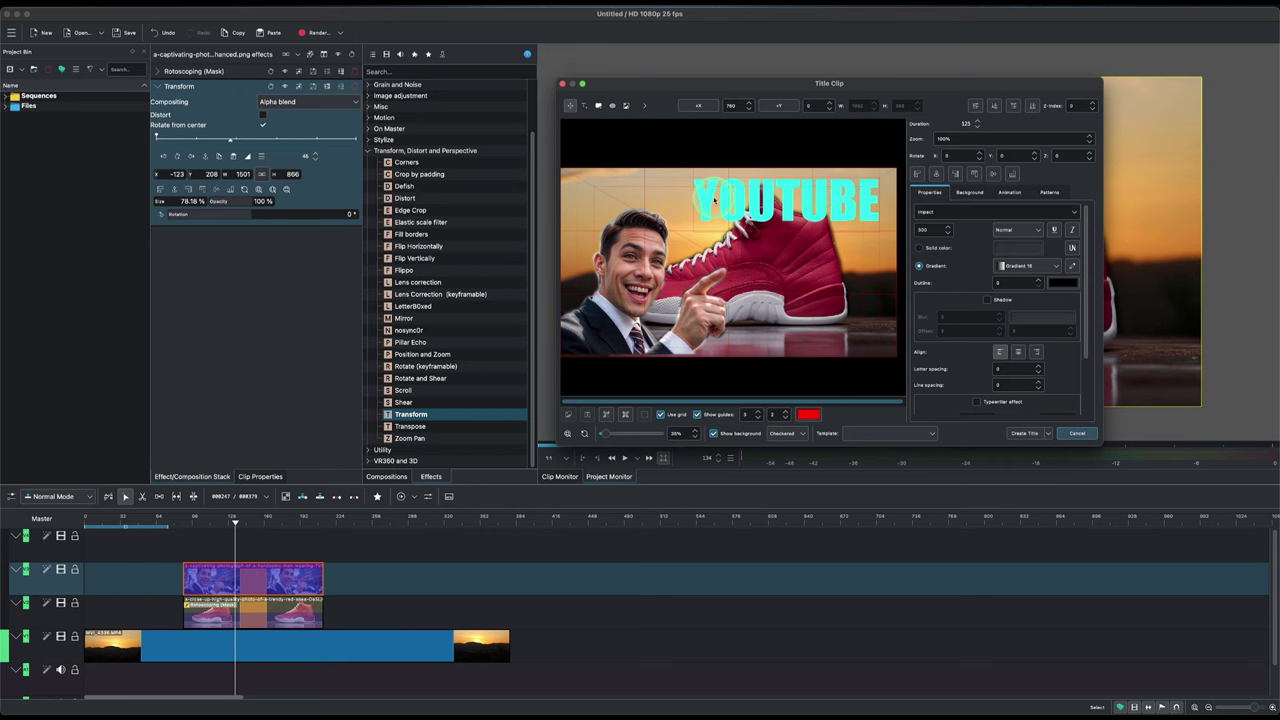
- Add 'Creating thumbnails in Kdenlive' text and arrange it around YOUTUBE, then adjust font size
click(584, 105)
click(695, 230)
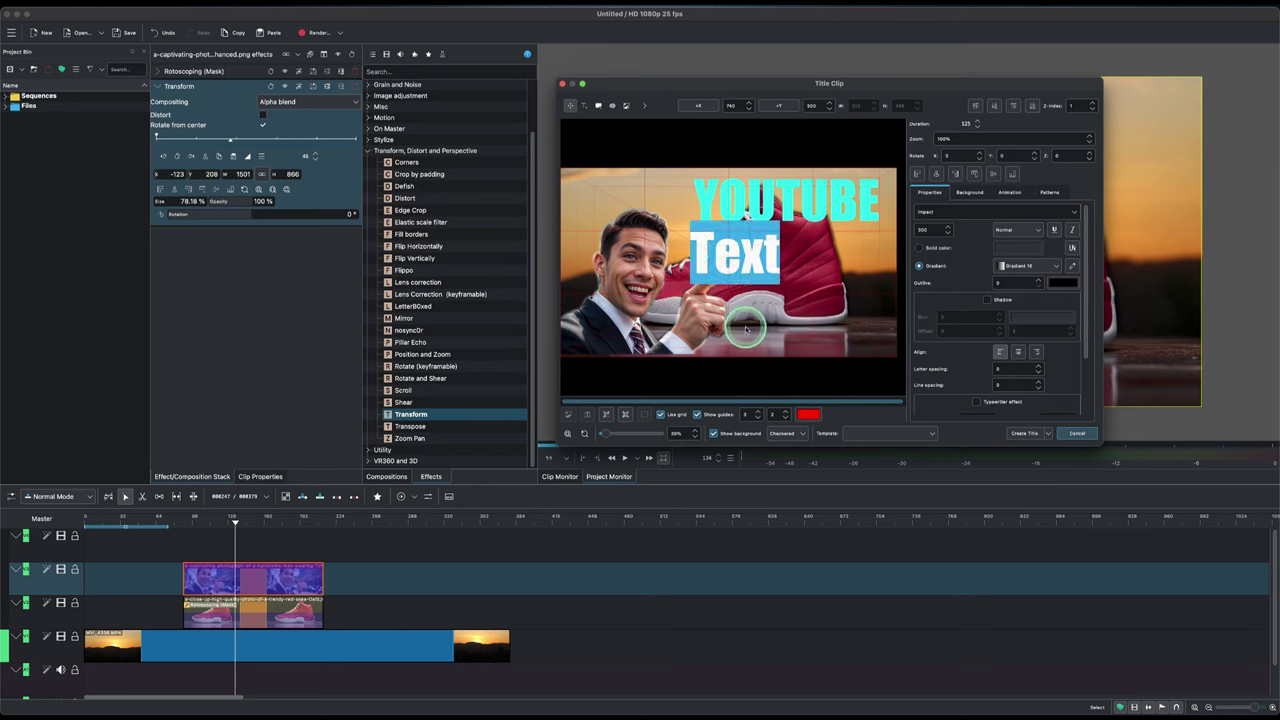
text(Creating thumbnails in Kdenlive)
click(782, 288)
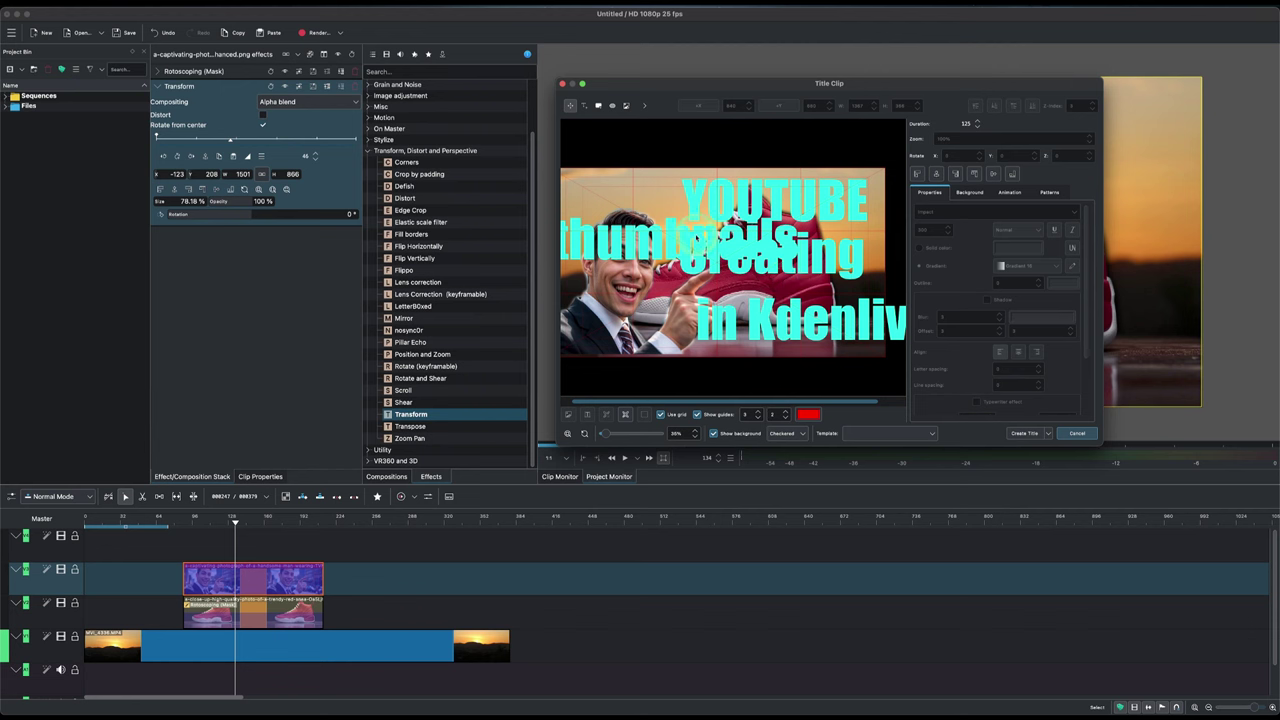
drag(765, 195, 660, 240)
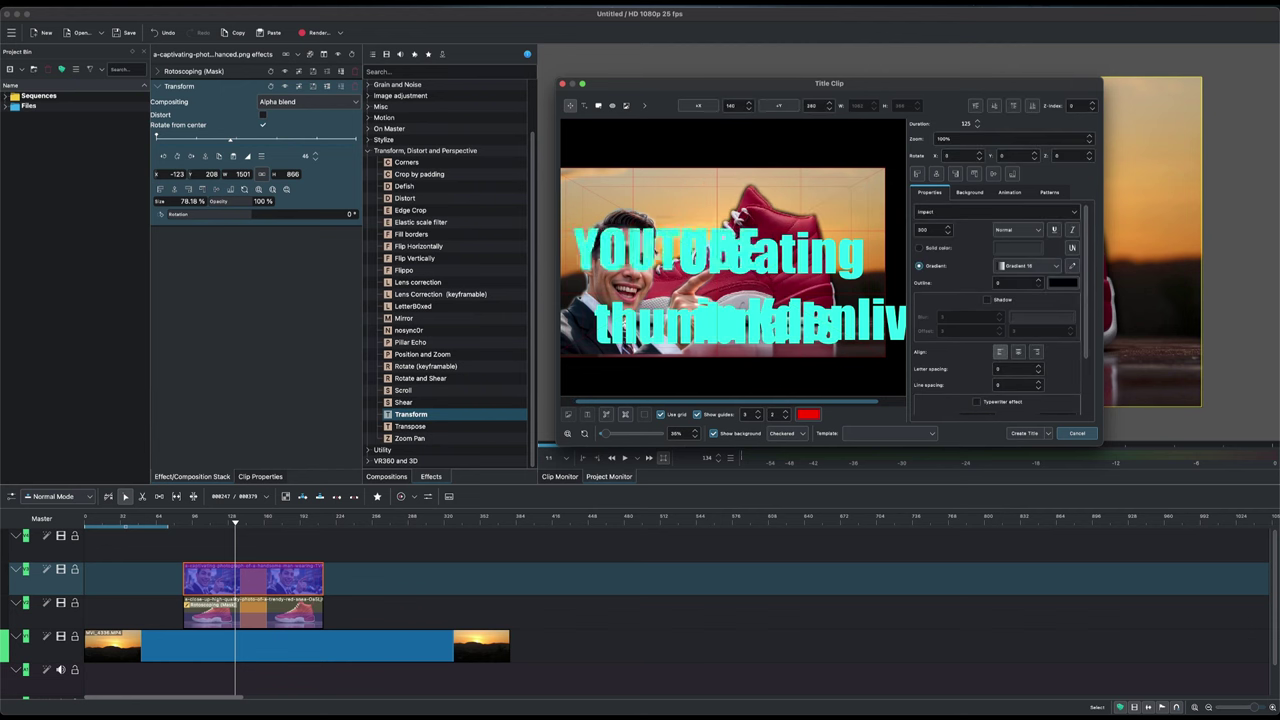
mouse_move(790, 252)
mouse_down()
mouse_move(765, 215)
mouse_move(840, 224)
mouse_up()
click(929, 229)
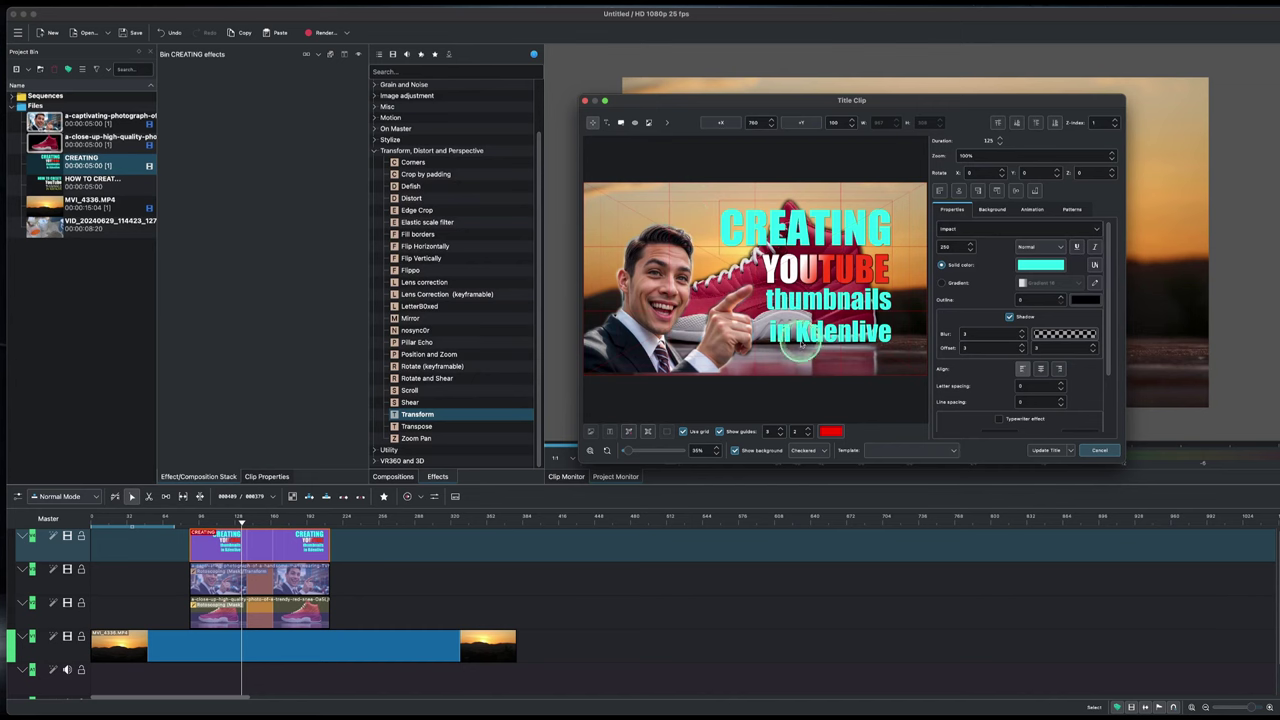
- Update the title and replace the old top-track title with the updated clip
click(1047, 452)
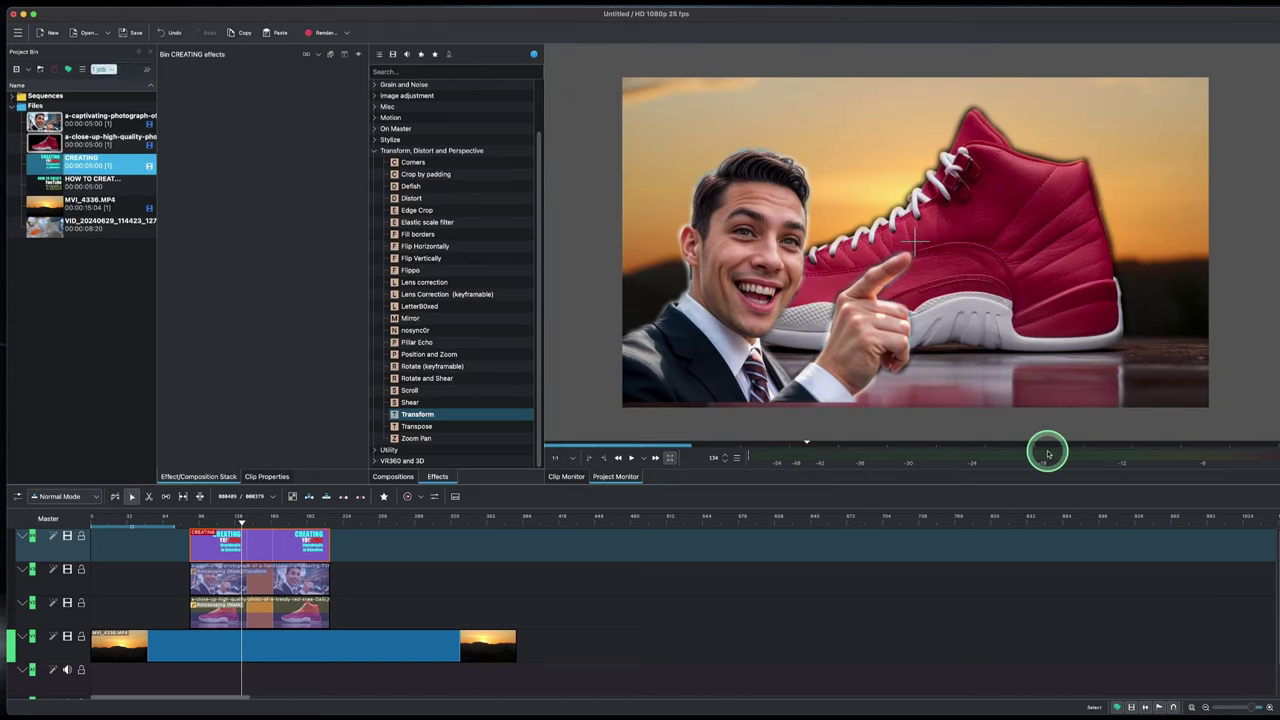
key(ctrl+z)
mouse_move(57, 166)
mouse_down()
mouse_move(191, 543)
mouse_move(218, 548)
mouse_up()
click(265, 612)
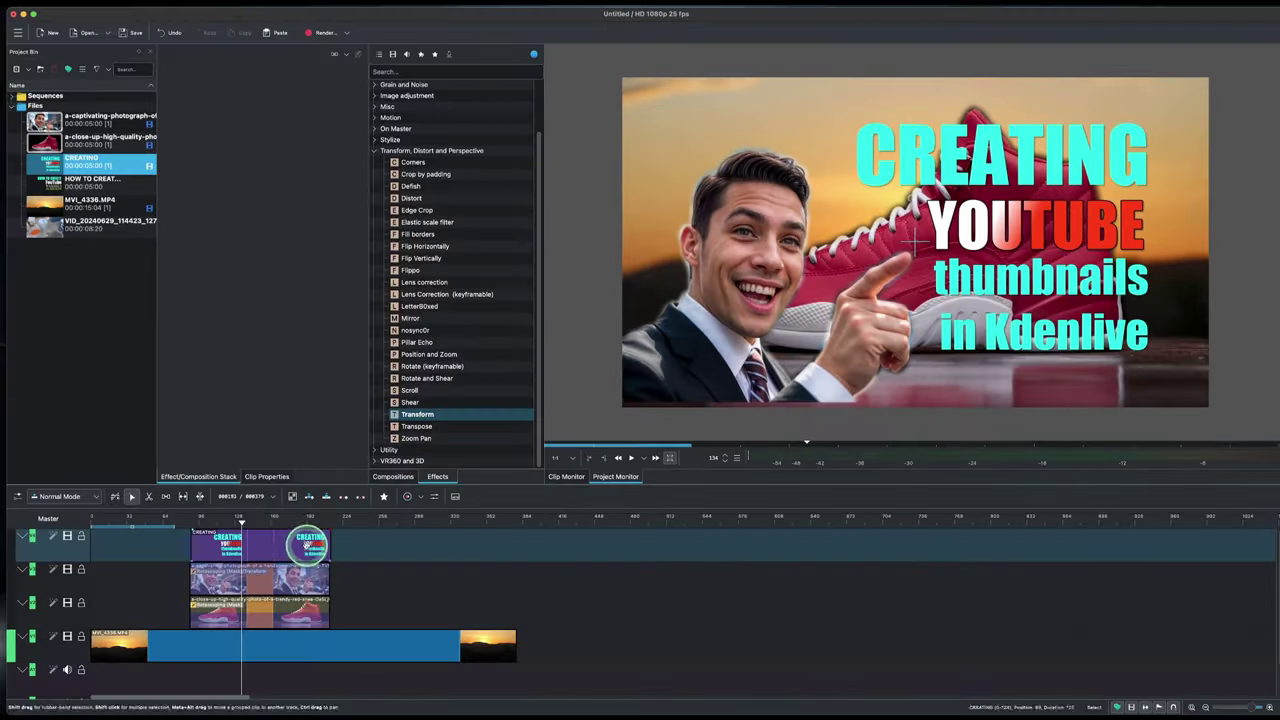
click(326, 38)
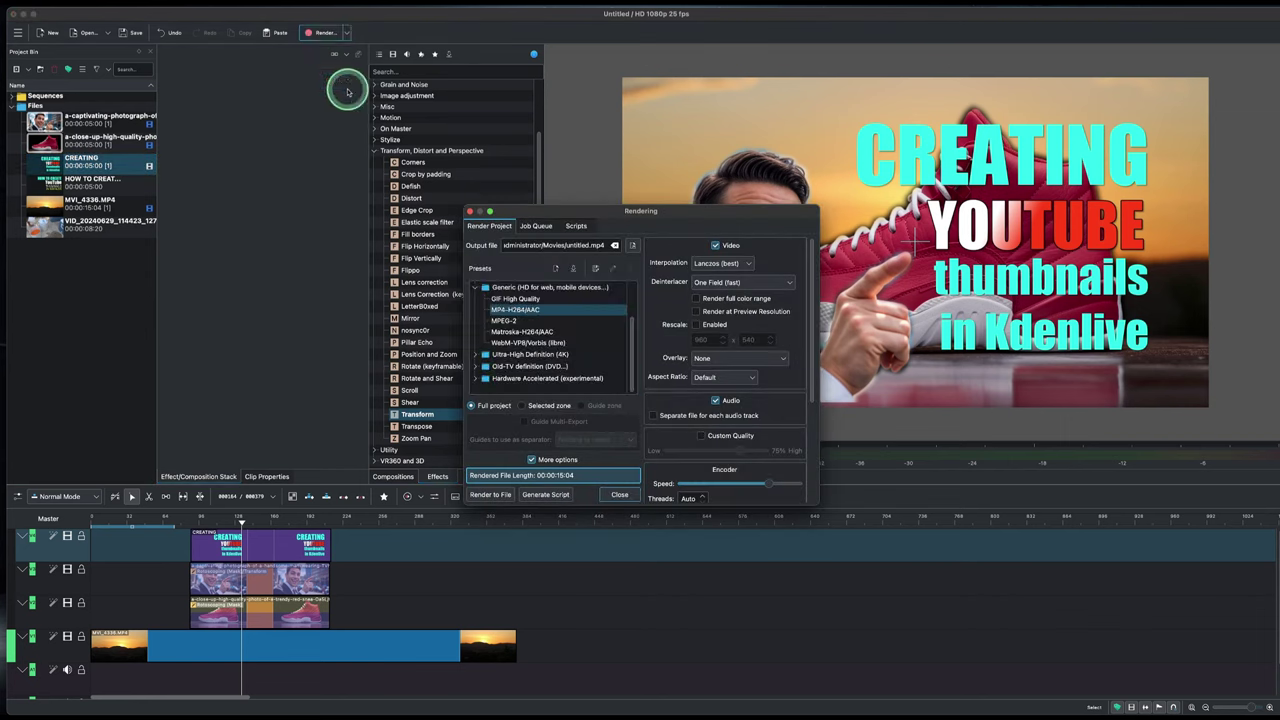
click(477, 322)
click(476, 312)
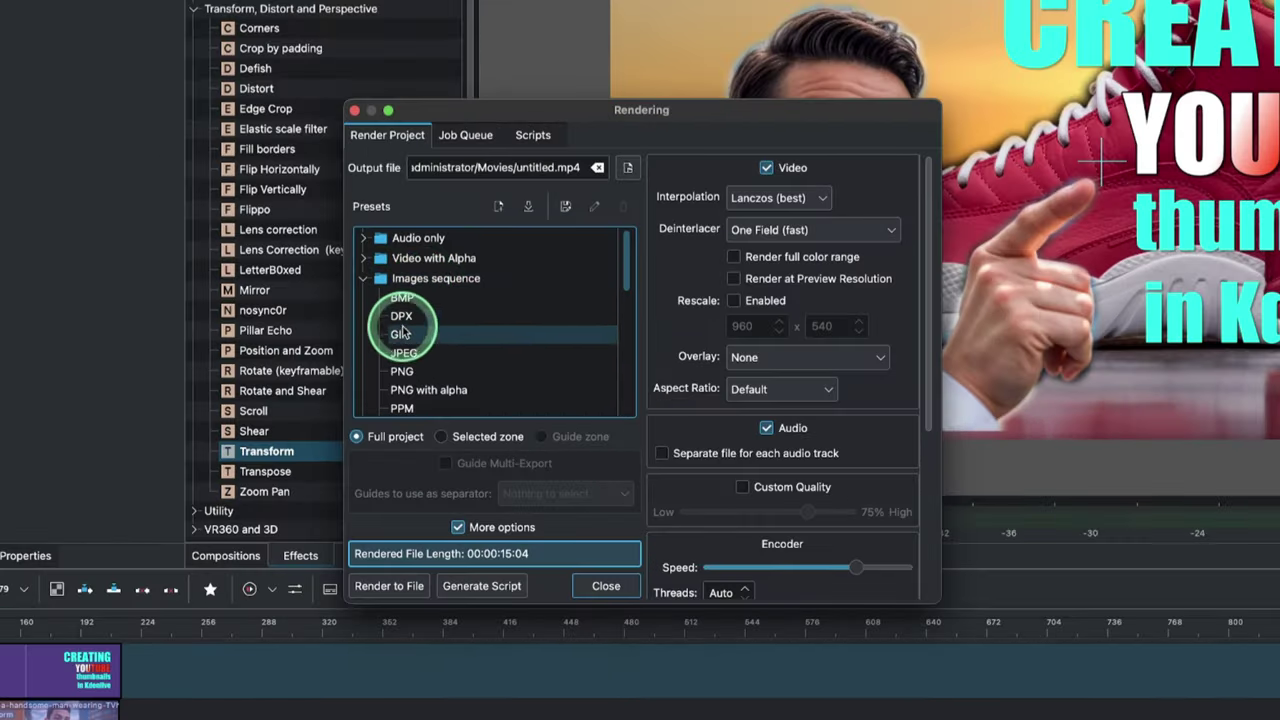
scroll(395, 345, down, 2)
scroll(408, 305, up, 2)
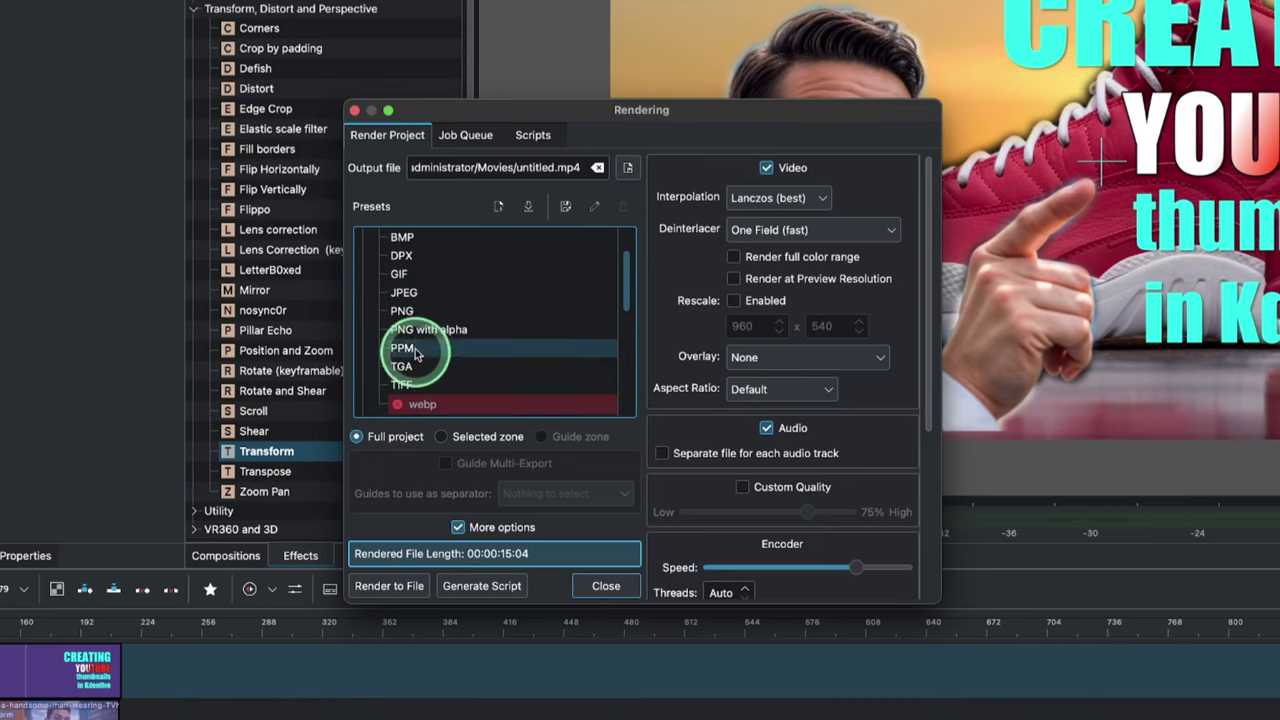
click(615, 494)
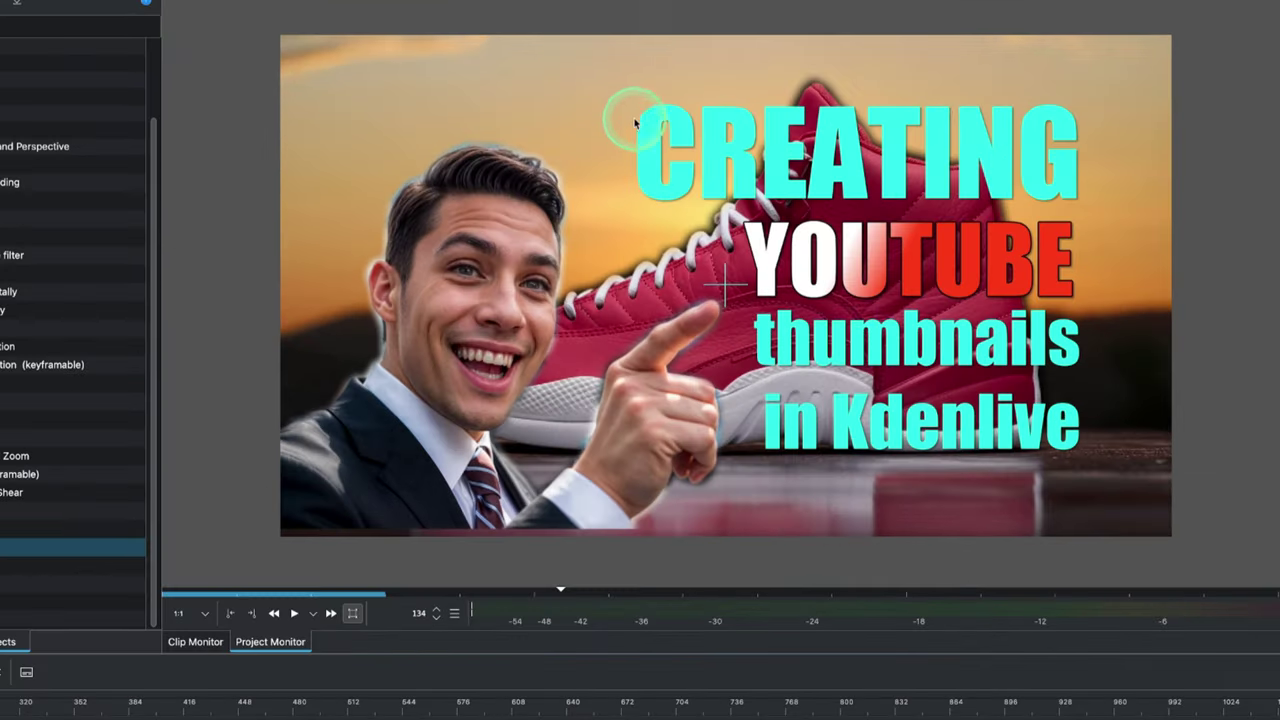
- Extract the current monitor frame as untitled-f000134.png into the Downloads folder
right_click(616, 100)
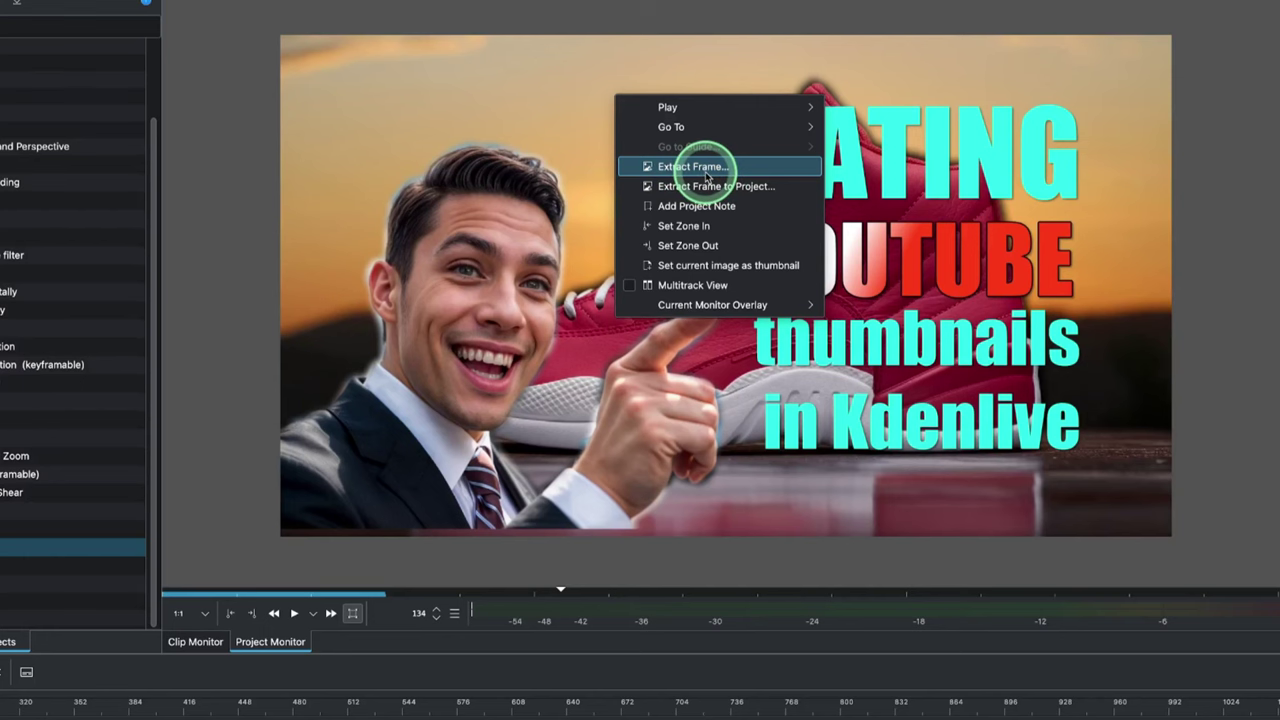
click(706, 170)
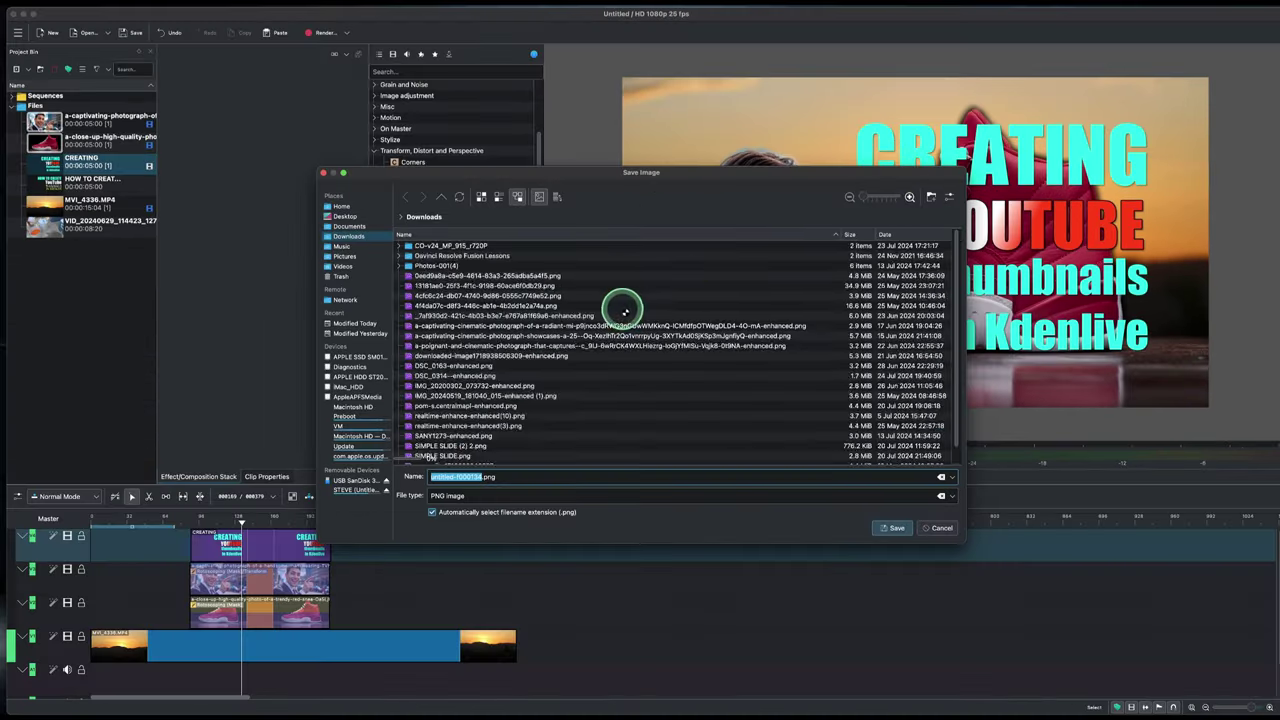
click(890, 527)
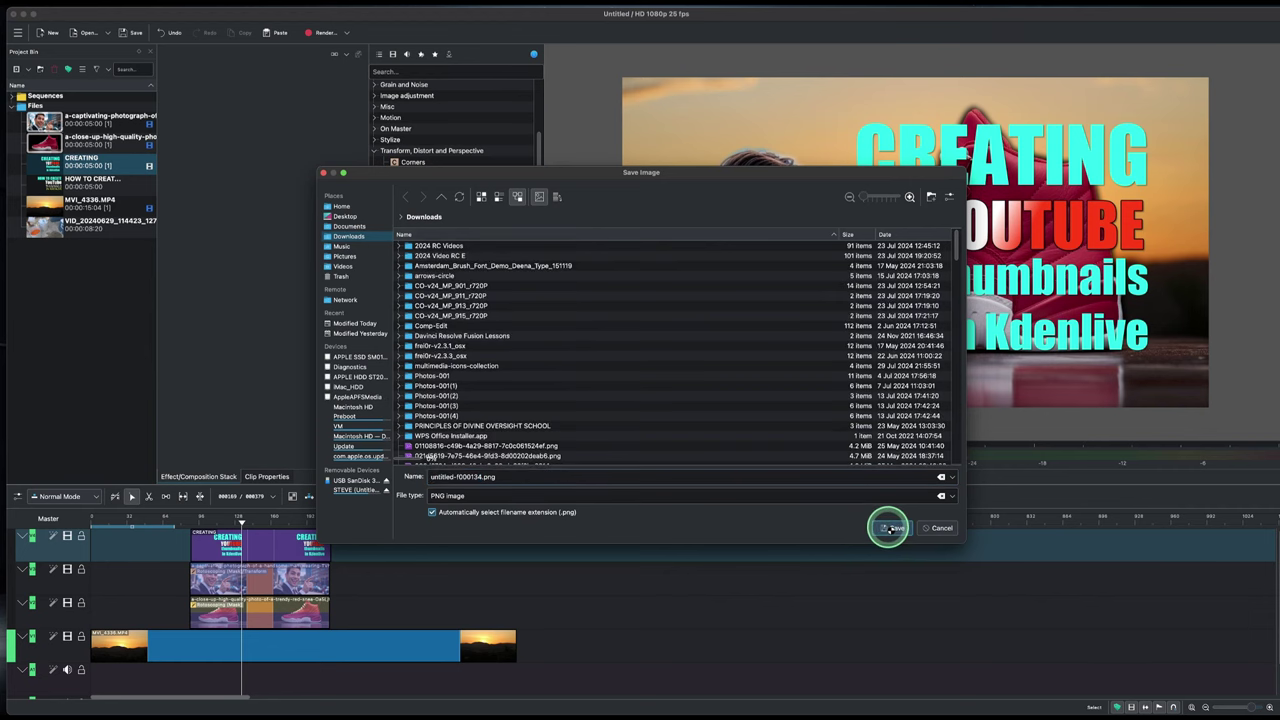